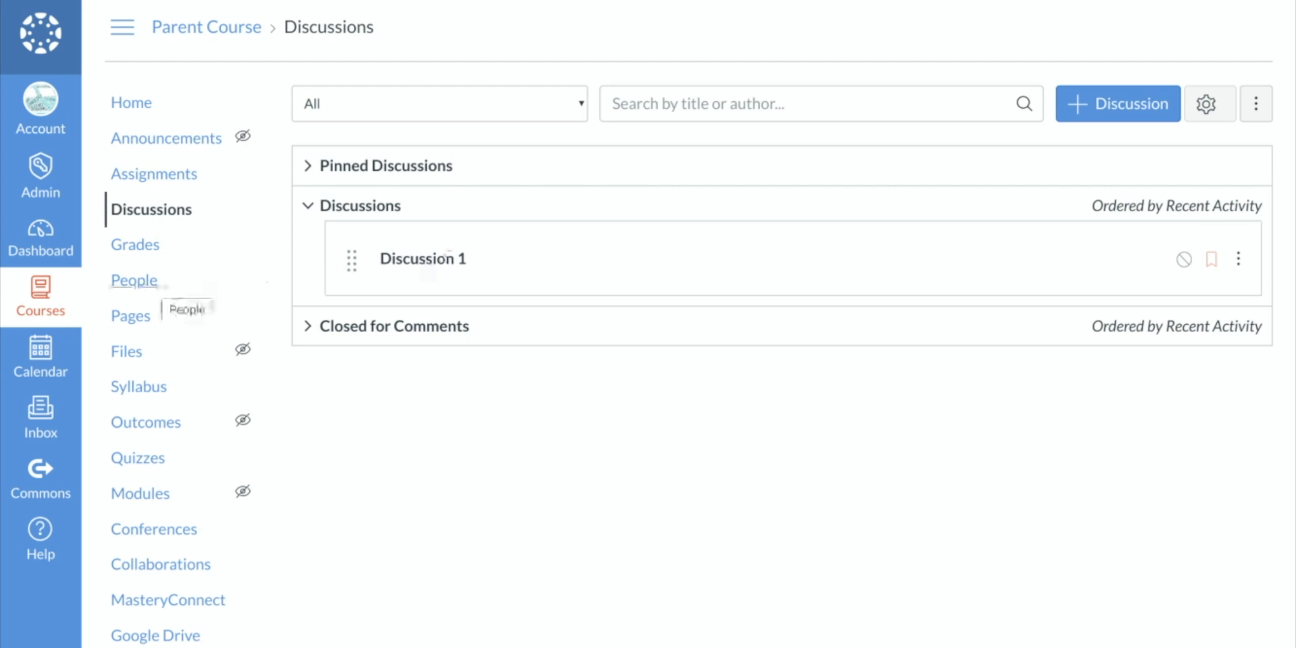
- Open the Discussion #1 group set in the course's People area
{"action": "left_click", "coordinate": [138, 280]}
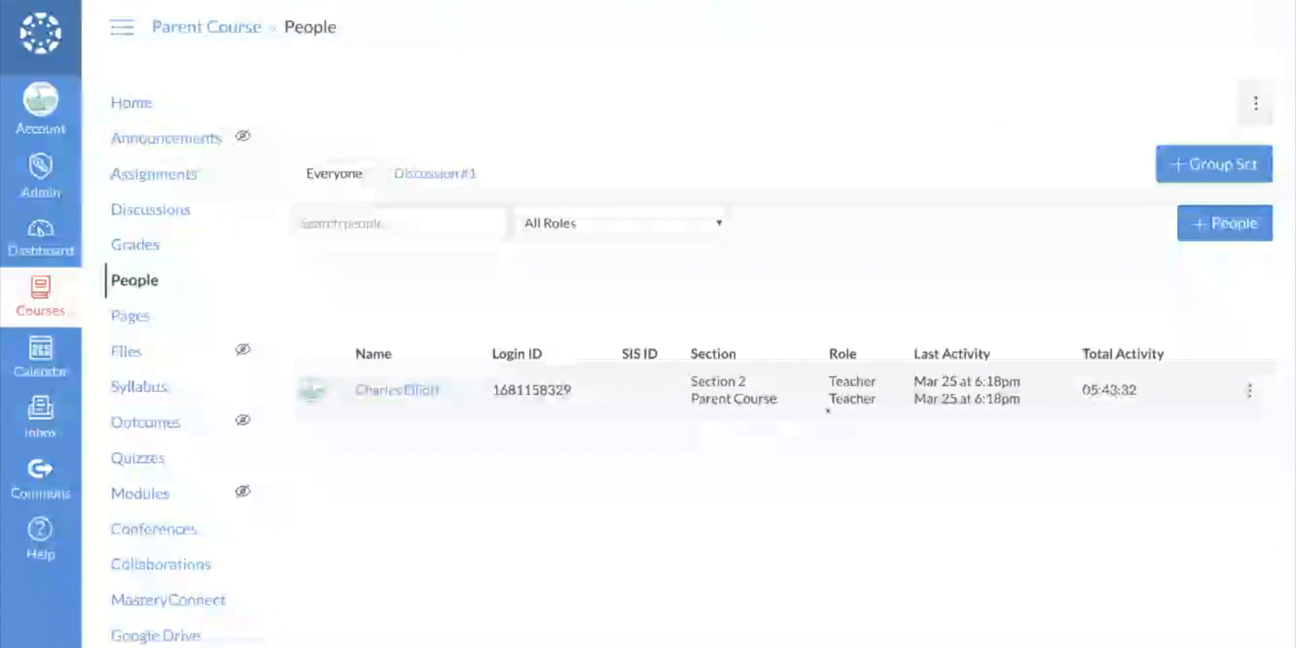
{"action": "left_click", "coordinate": [432, 174]}
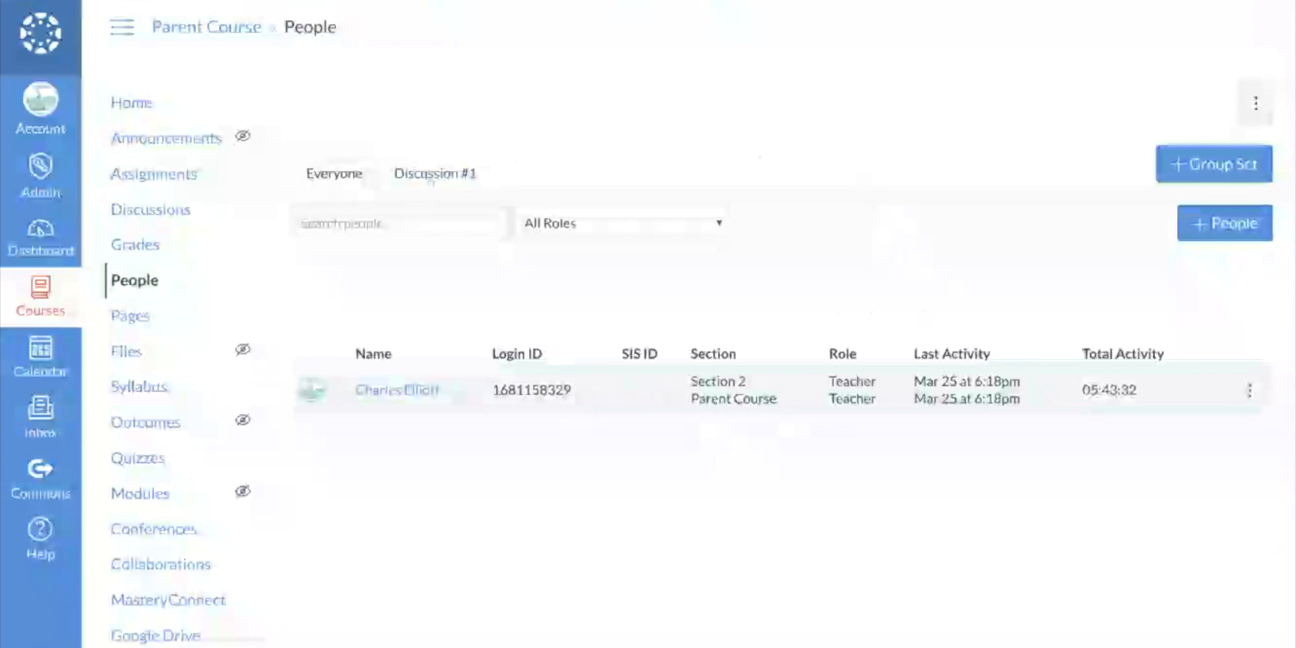
{"action": "left_click", "coordinate": [436, 174]}
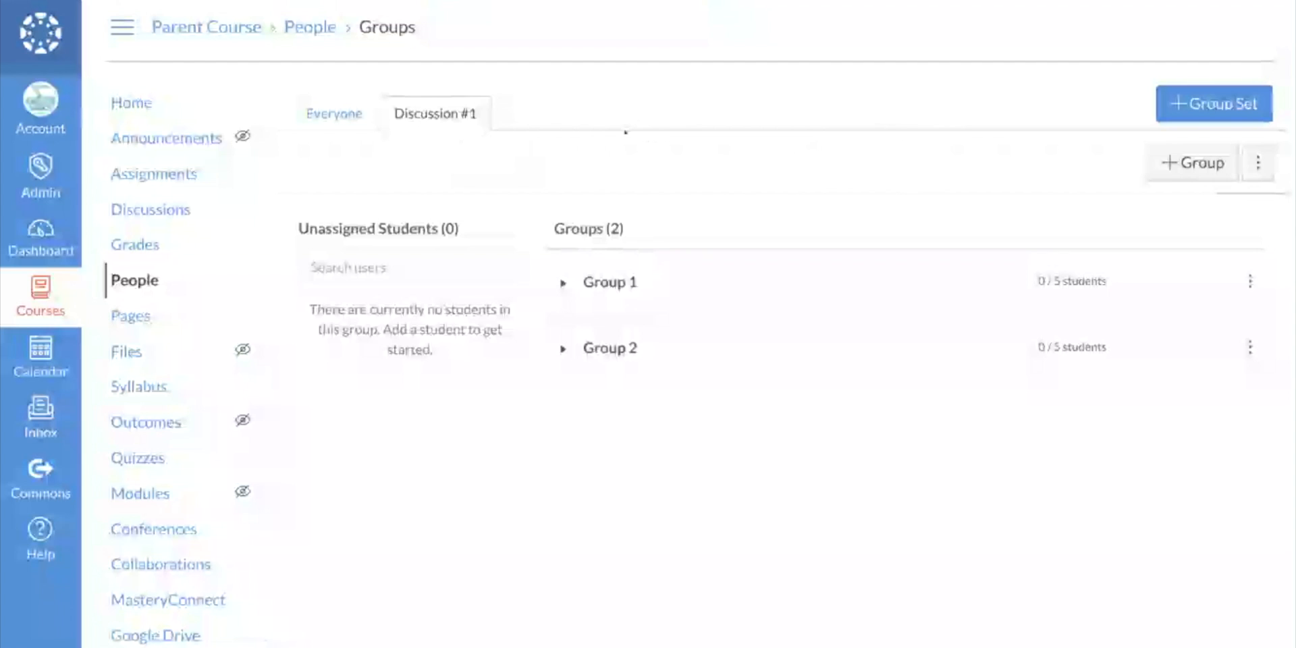
- Create a group set named Discussion 2, without self sign-up and with groups created manually
{"action": "left_click", "coordinate": [1179, 107]}
{"action": "left_click", "coordinate": [668, 209]}
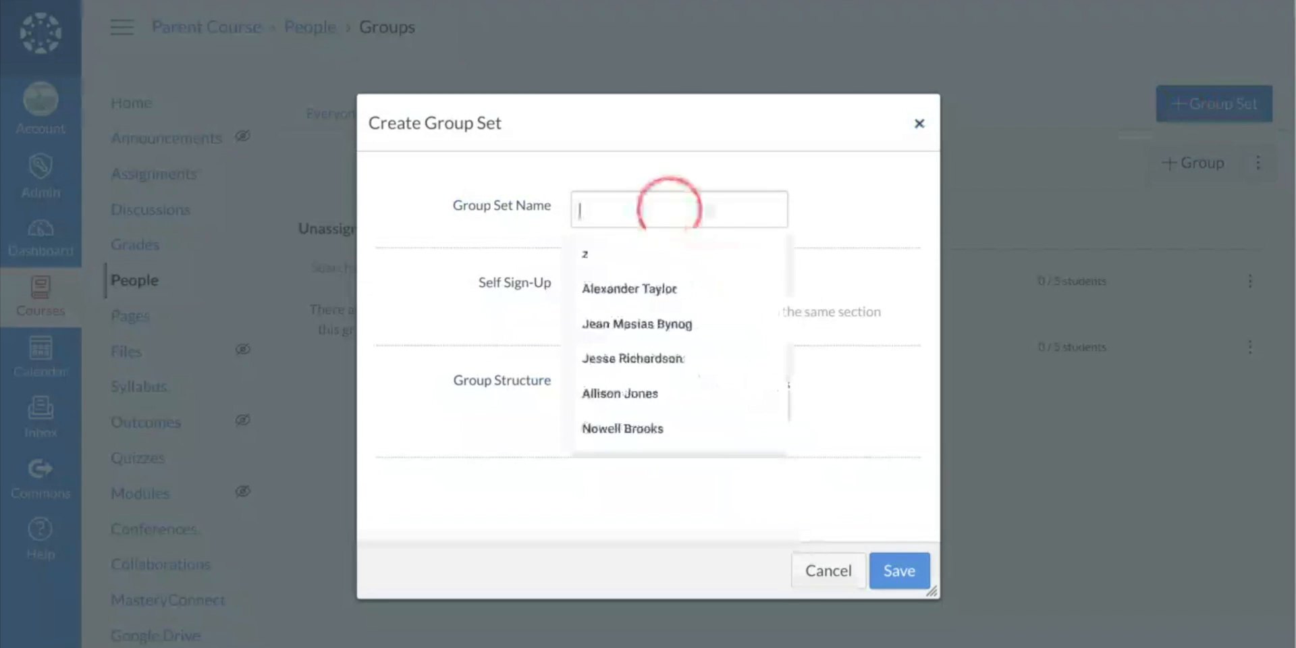
{"action": "type", "text": "Discu"}
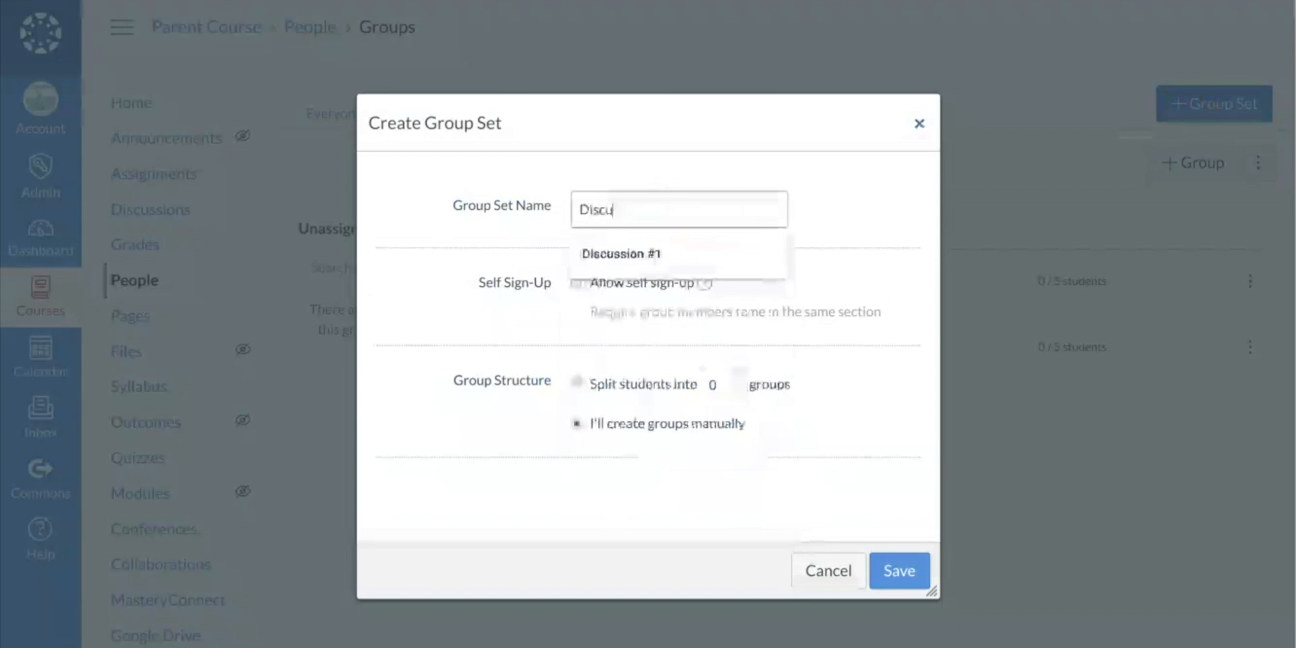
{"action": "type", "text": "ssion 2"}
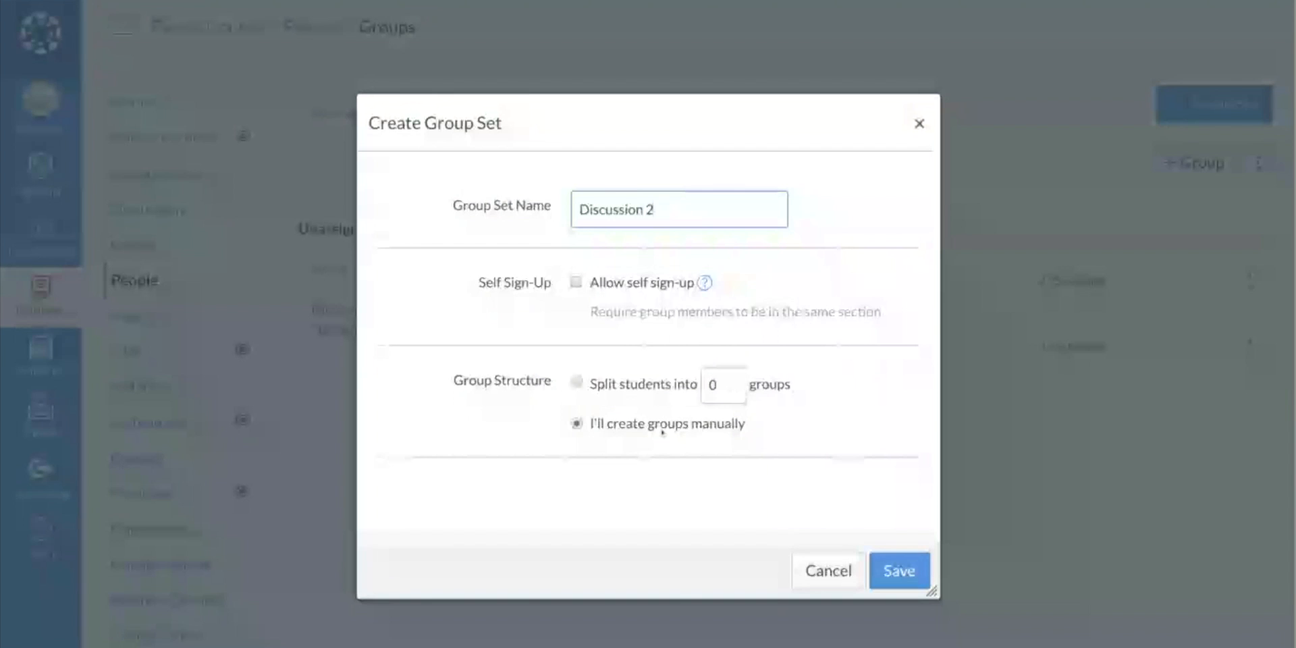
{"action": "left_click", "coordinate": [906, 577]}
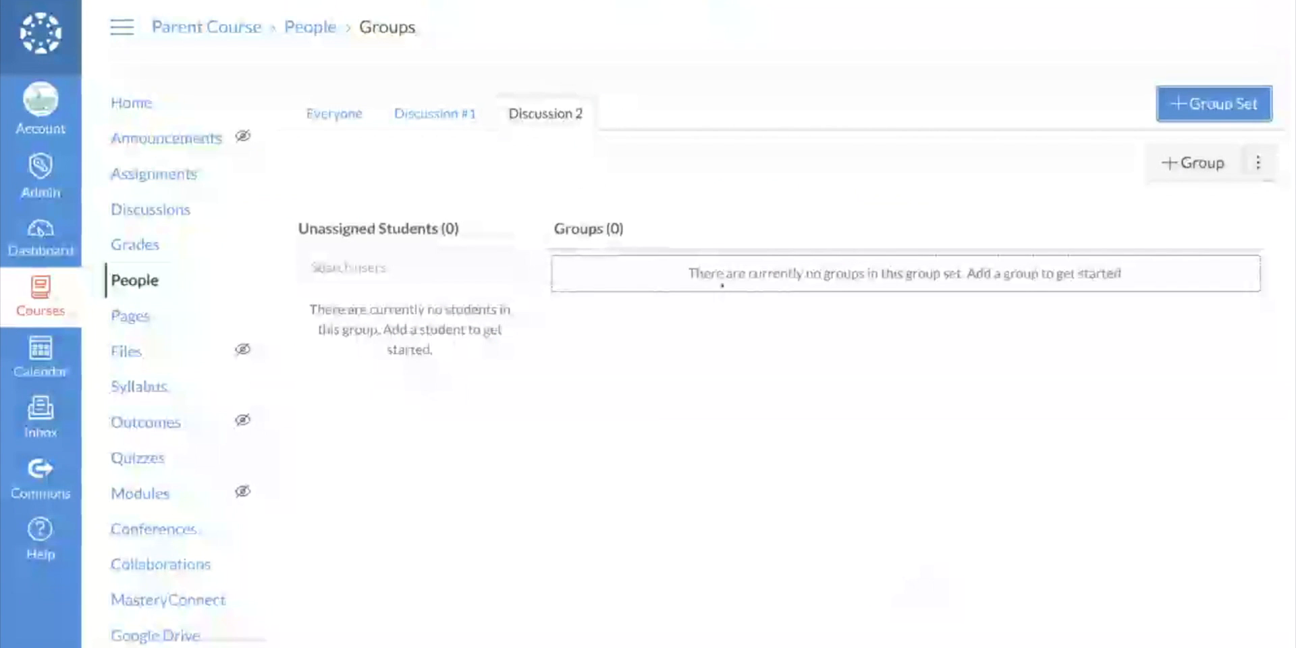
- Add a group named #1 to the Discussion 2 group set, limited to 5 members
{"action": "left_click", "coordinate": [1193, 162]}
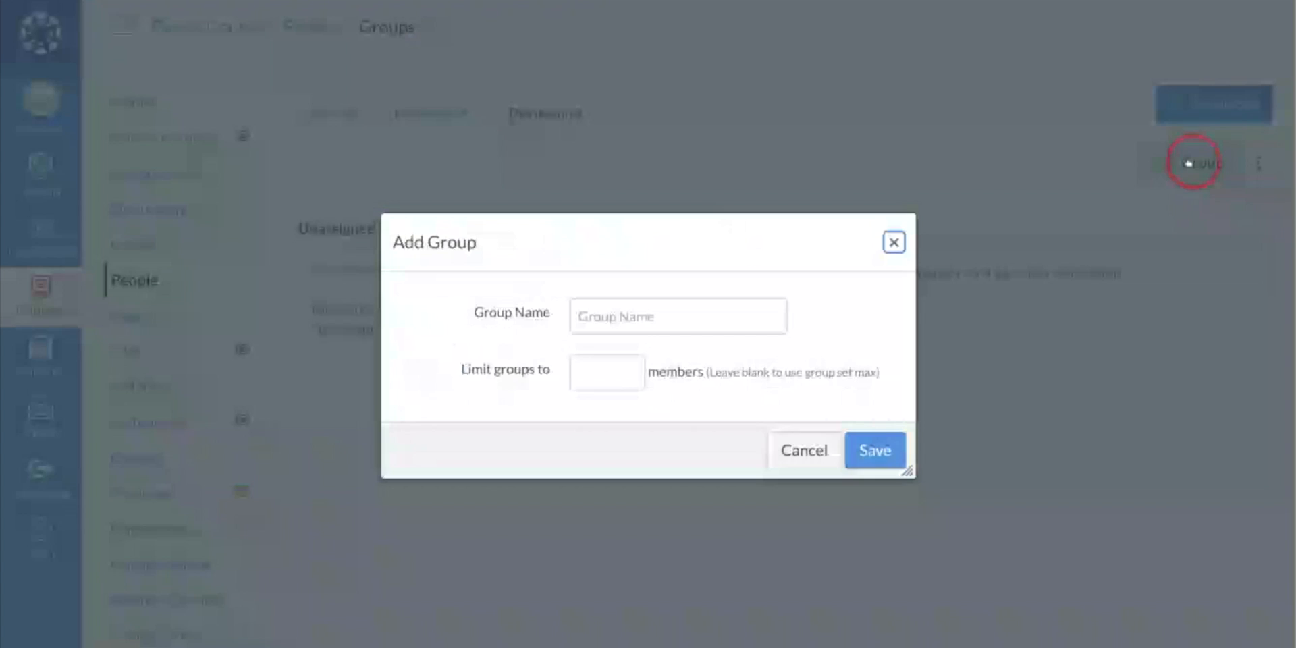
{"action": "left_click", "coordinate": [739, 308]}
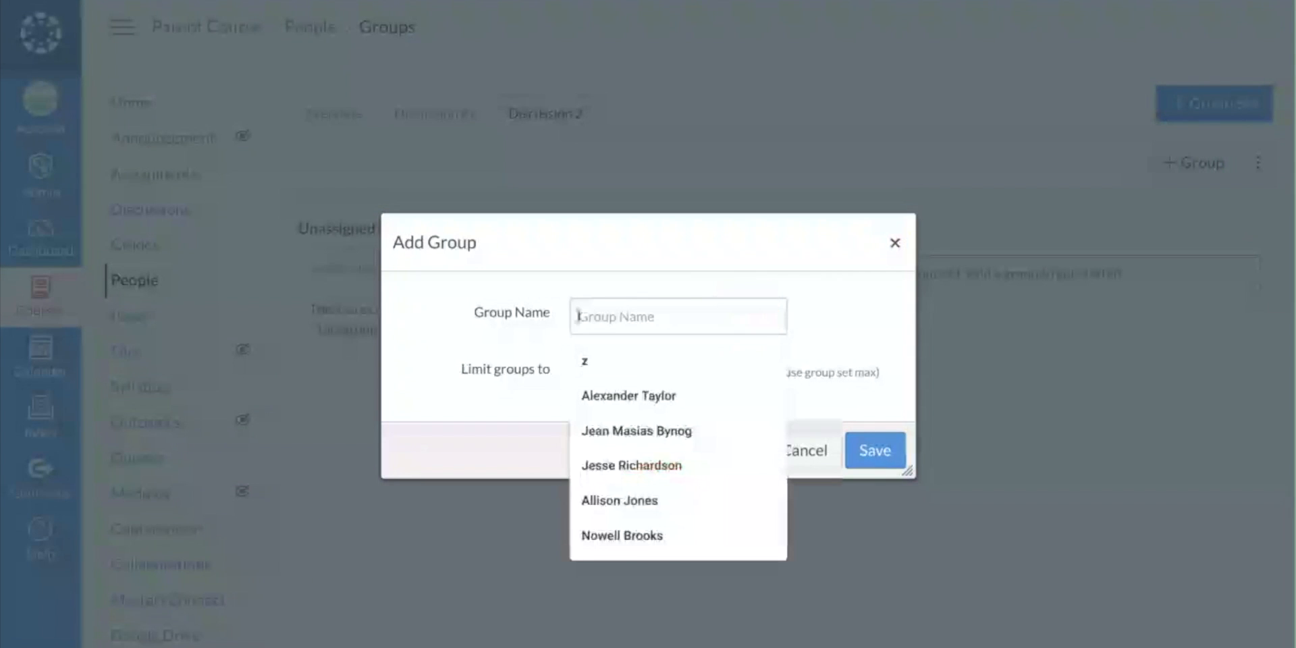
{"action": "type", "text": "#1"}
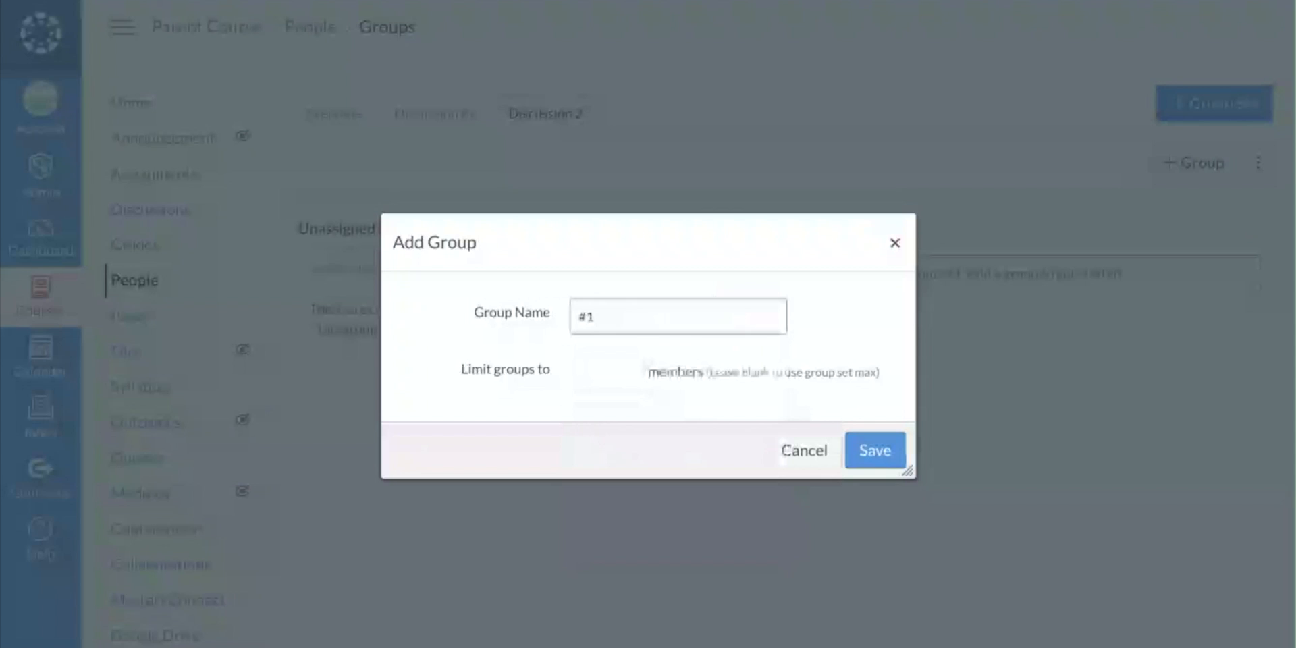
{"action": "left_click", "coordinate": [613, 373]}
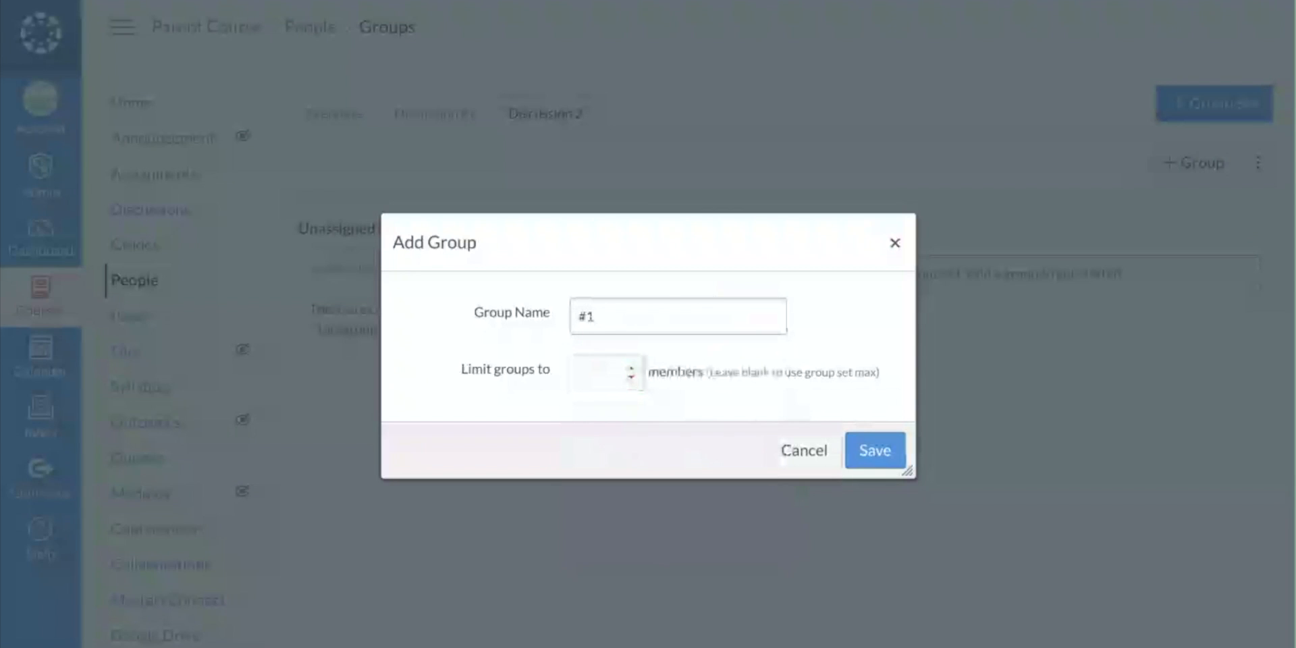
{"action": "type", "text": "5"}
{"action": "left_click", "coordinate": [870, 454]}
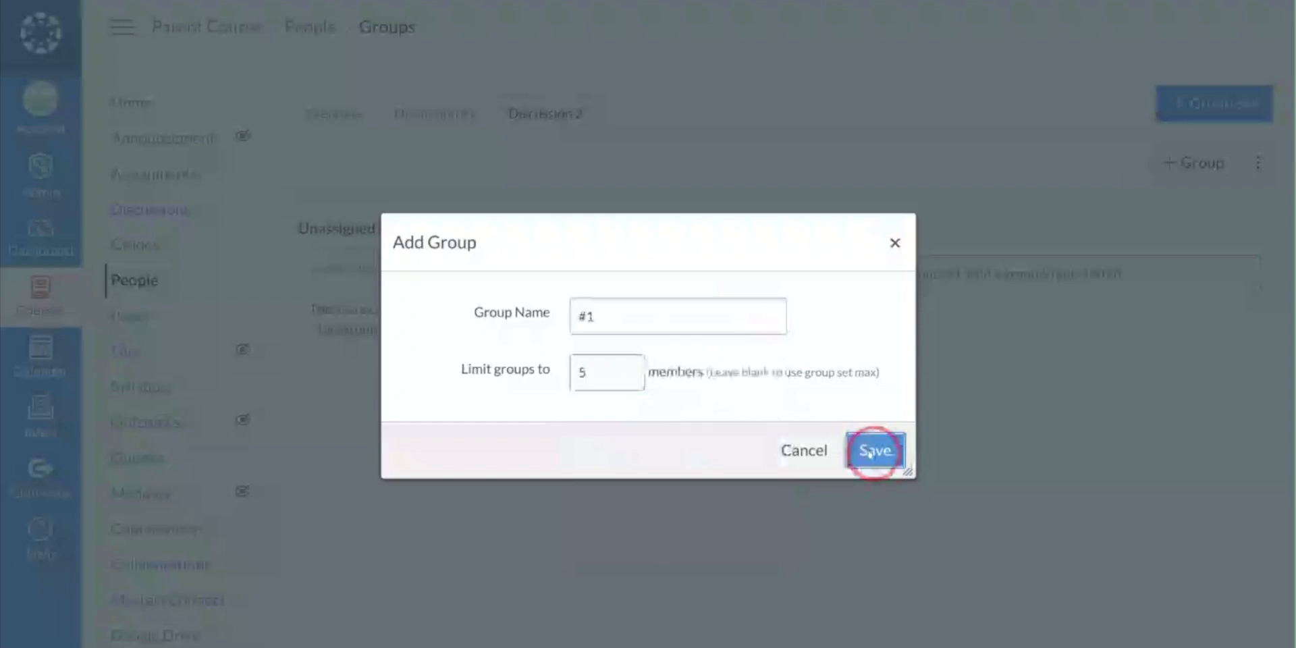
- Add a group named #2 to the Discussion 2 group set, limited to 5 members
{"action": "left_click", "coordinate": [1189, 161]}
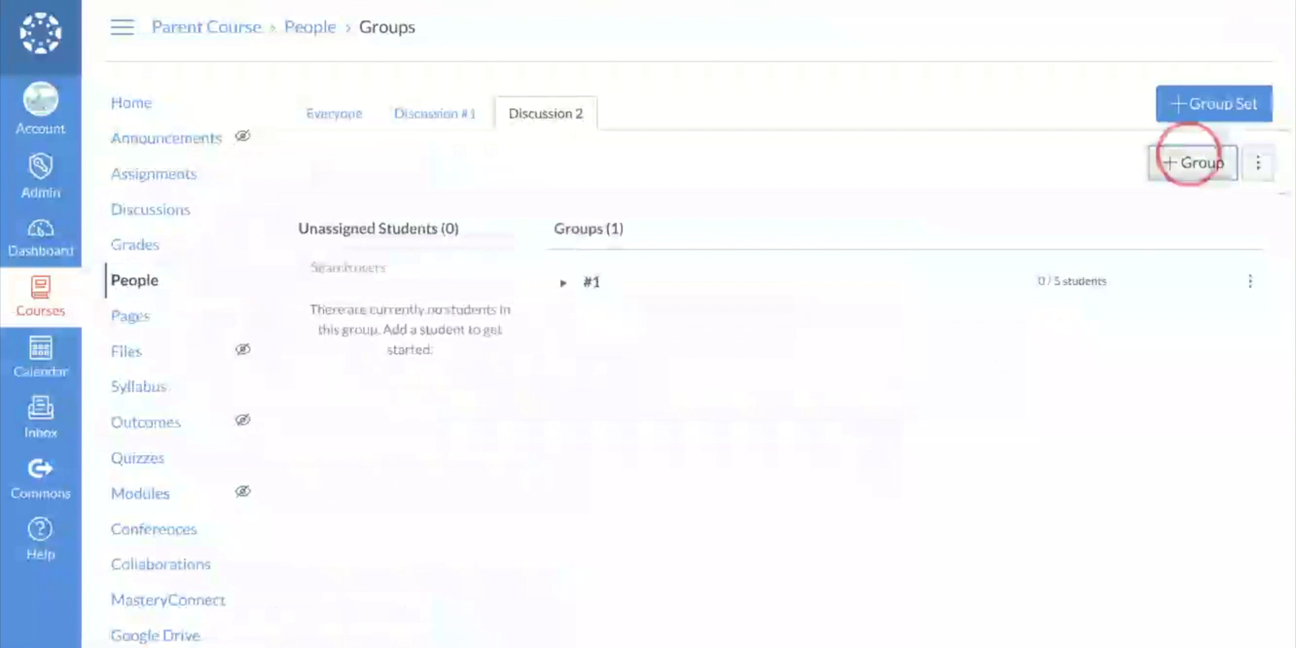
{"action": "left_click", "coordinate": [709, 314]}
{"action": "type", "text": "#2"}
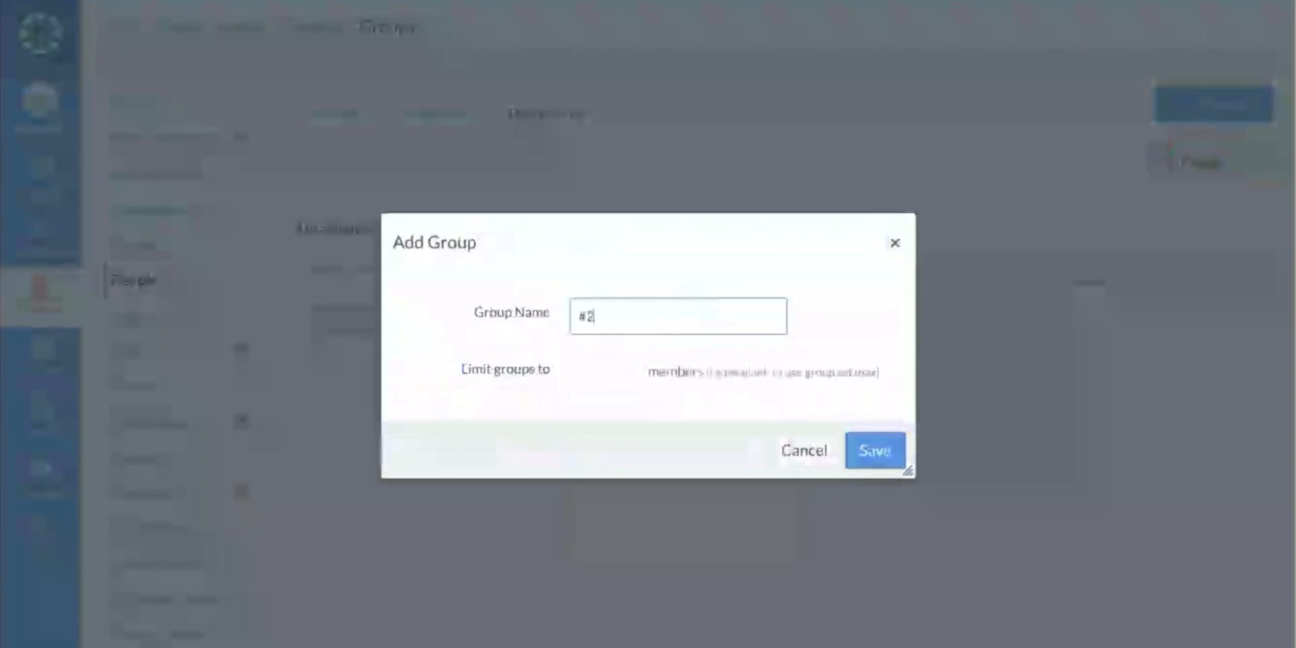
{"action": "left_click", "coordinate": [600, 375]}
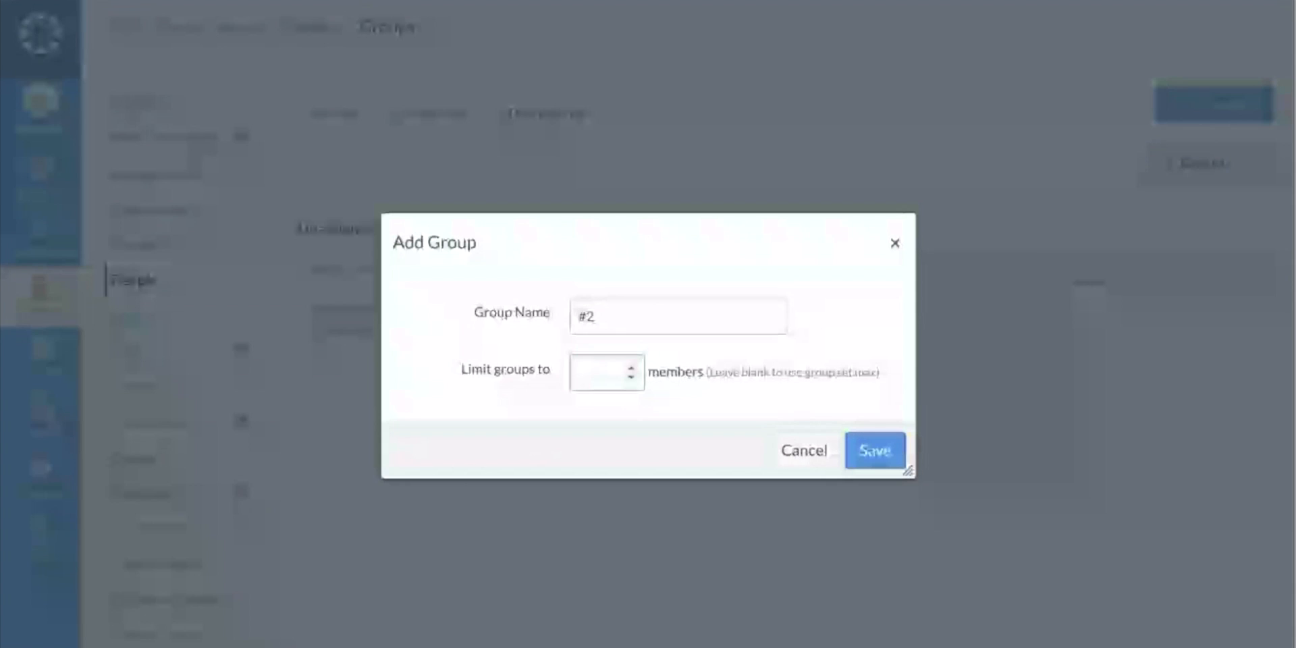
{"action": "type", "text": "5"}
{"action": "left_click", "coordinate": [869, 460]}
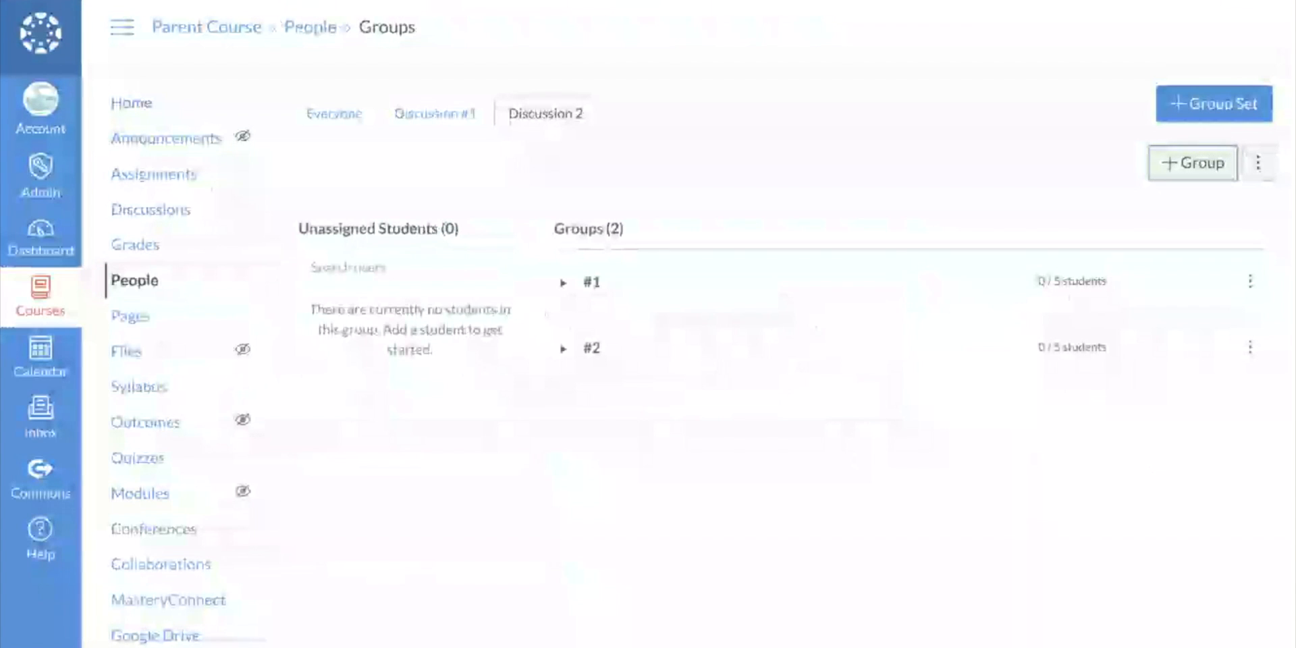
- Check the members of group #1 and compare the groups in the Discussion #1 and Discussion 2 sets
{"action": "left_click_drag", "start_coordinate": [362, 310], "coordinate": [625, 298]}
{"action": "left_click", "coordinate": [736, 292]}
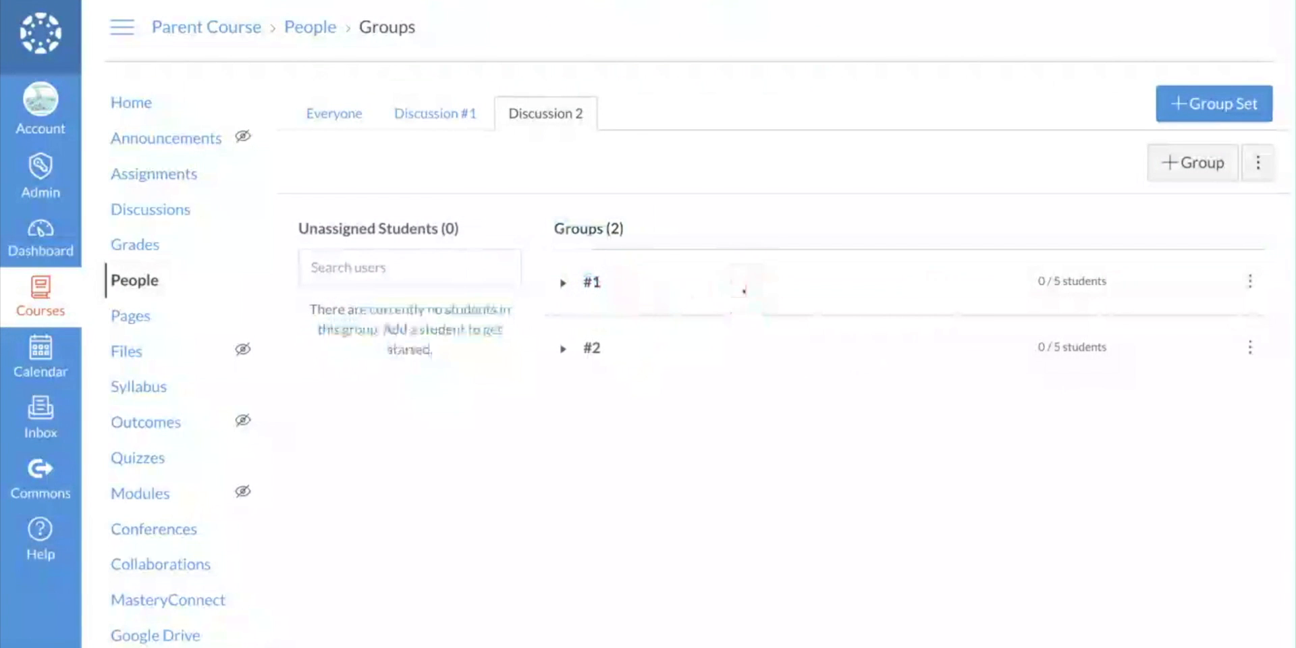
{"action": "left_click", "coordinate": [563, 283]}
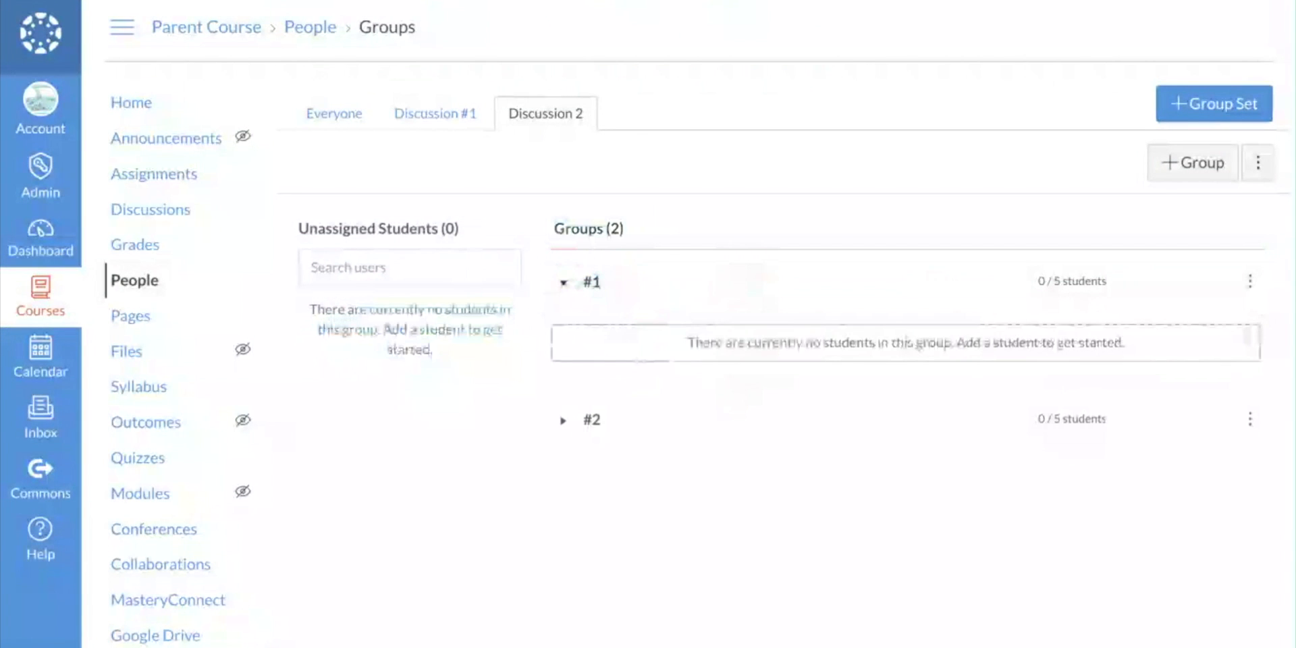
{"action": "left_click", "coordinate": [566, 284]}
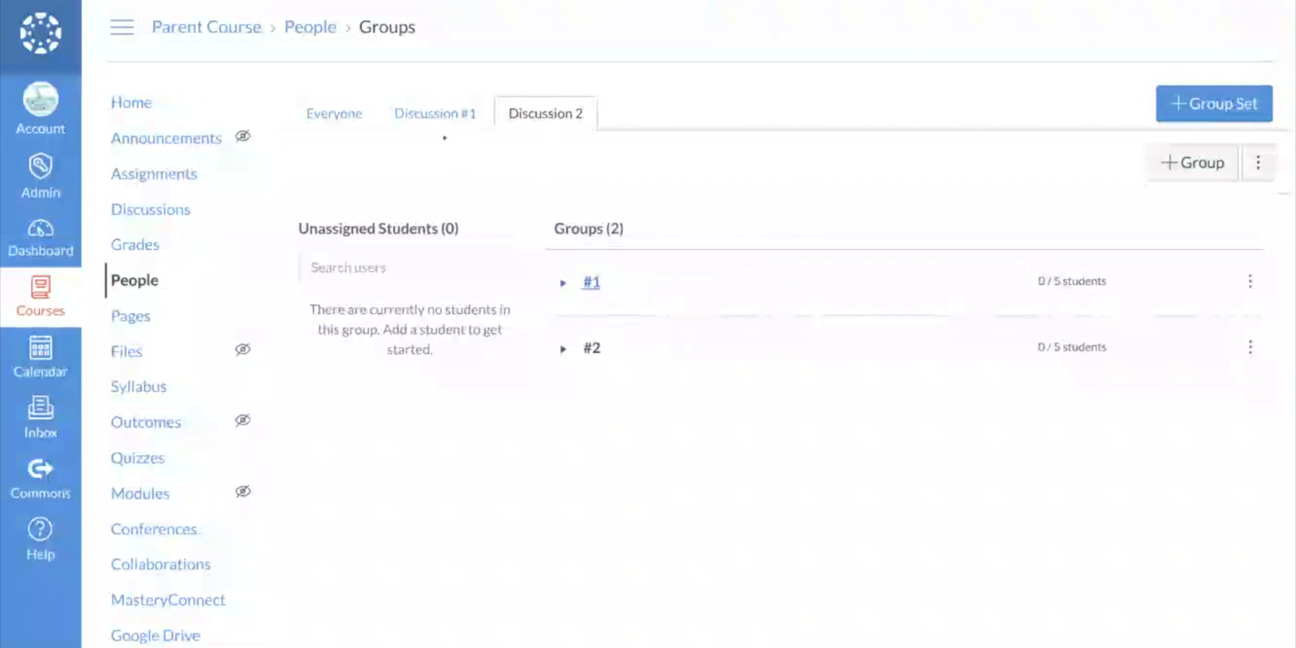
{"action": "left_click", "coordinate": [435, 113]}
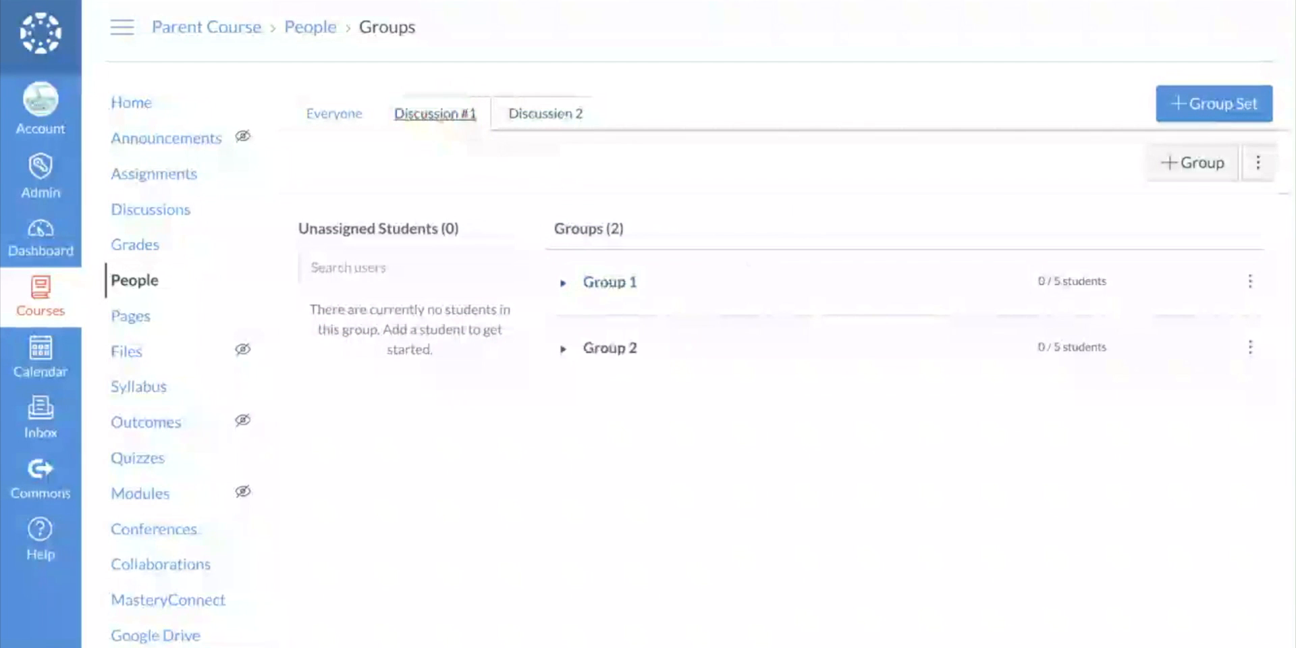
{"action": "left_click", "coordinate": [546, 114]}
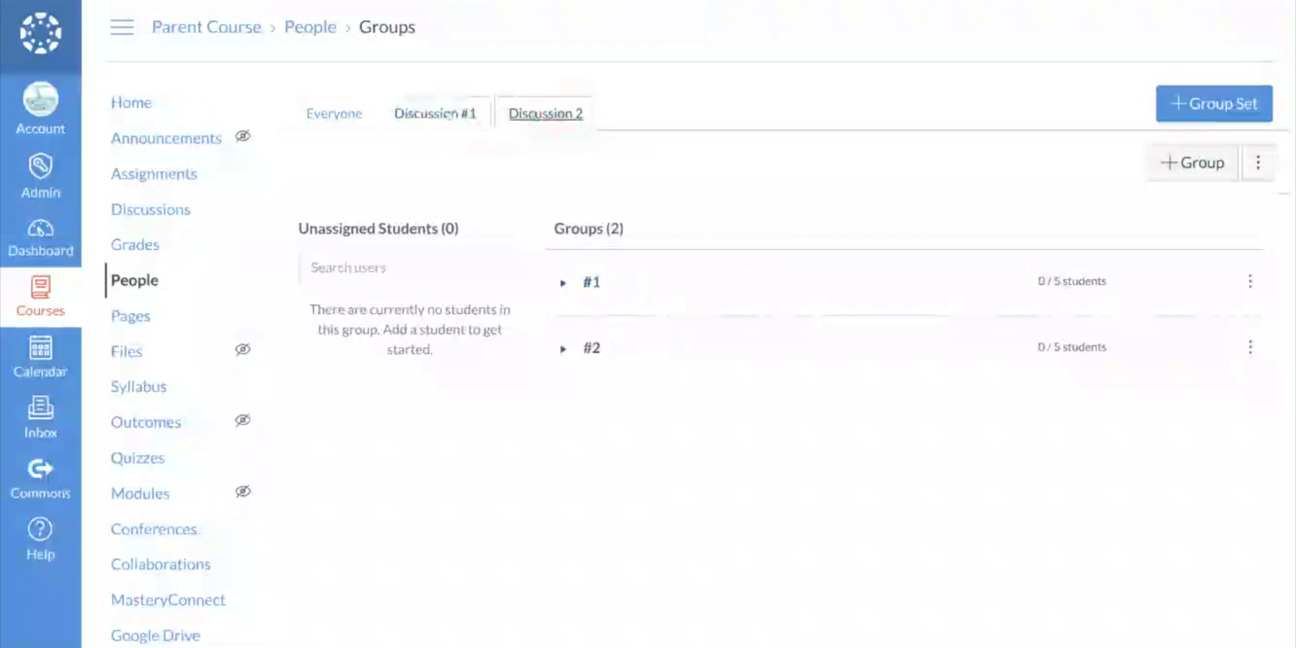
{"action": "left_click", "coordinate": [413, 117]}
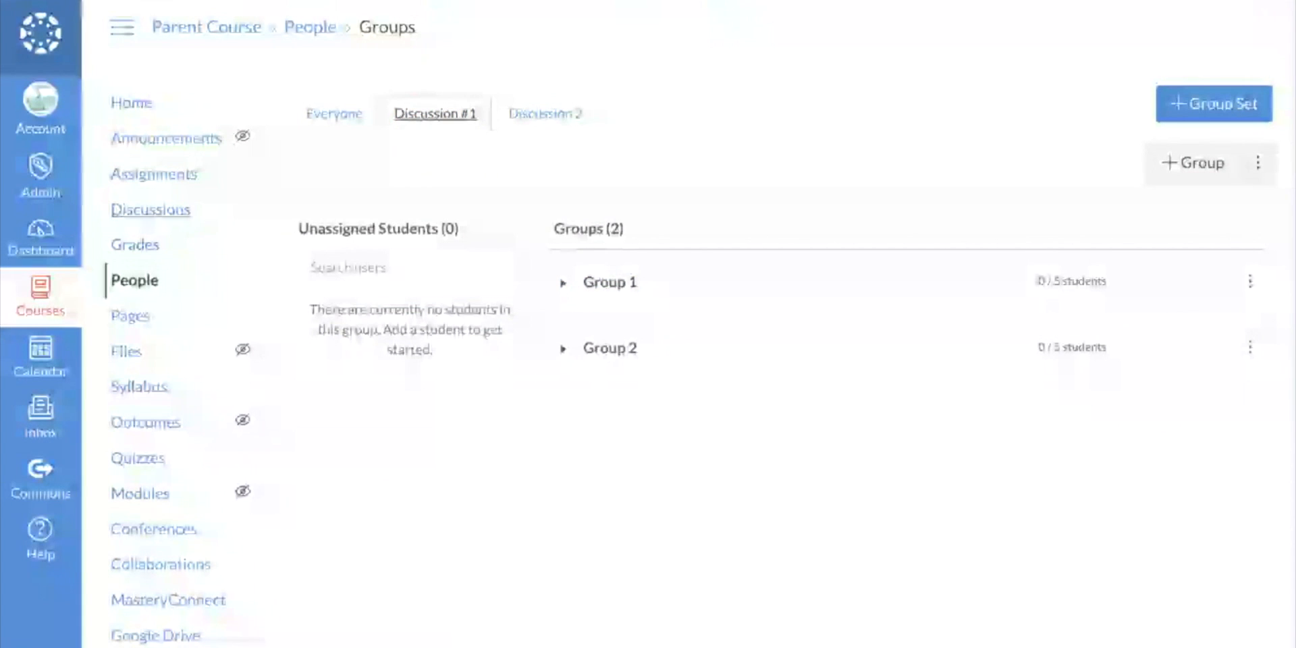
- Open Discussion 1 from the course's list of discussions
{"action": "left_click", "coordinate": [152, 212]}
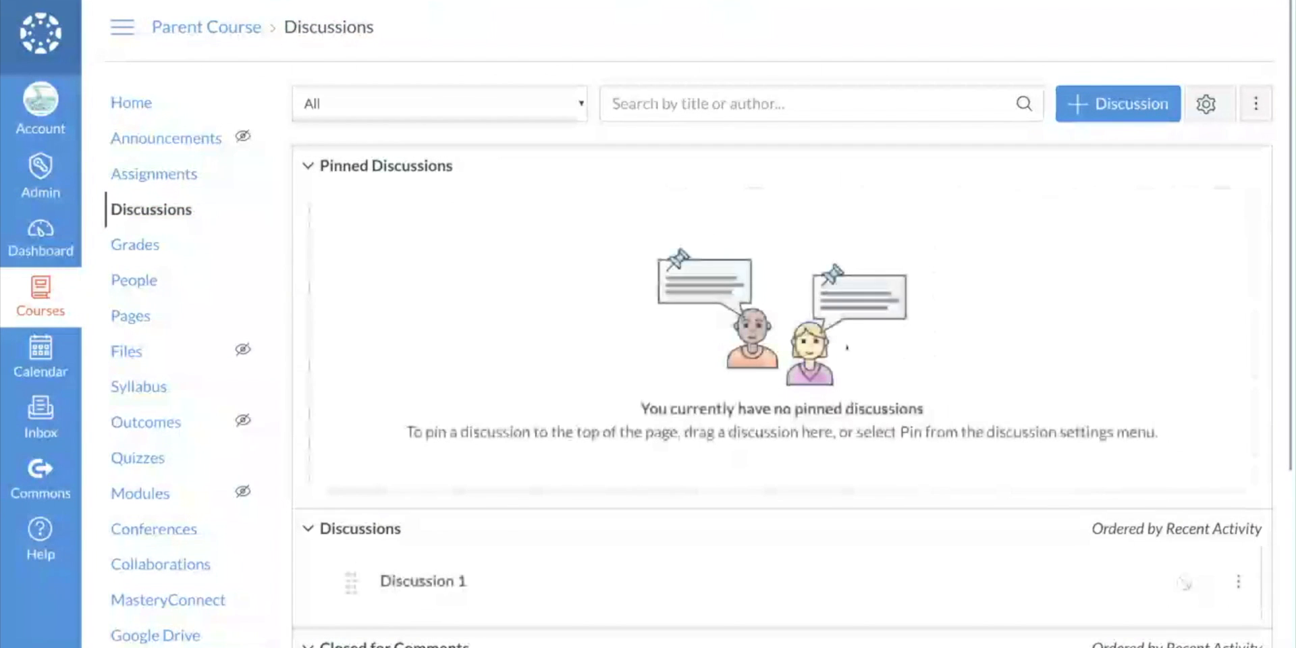
{"action": "scroll", "coordinate": [572, 522], "scroll_direction": "down", "scroll_amount": 1}
{"action": "scroll", "coordinate": [572, 522], "scroll_direction": "down", "scroll_amount": 1}
{"action": "left_click", "coordinate": [428, 543]}
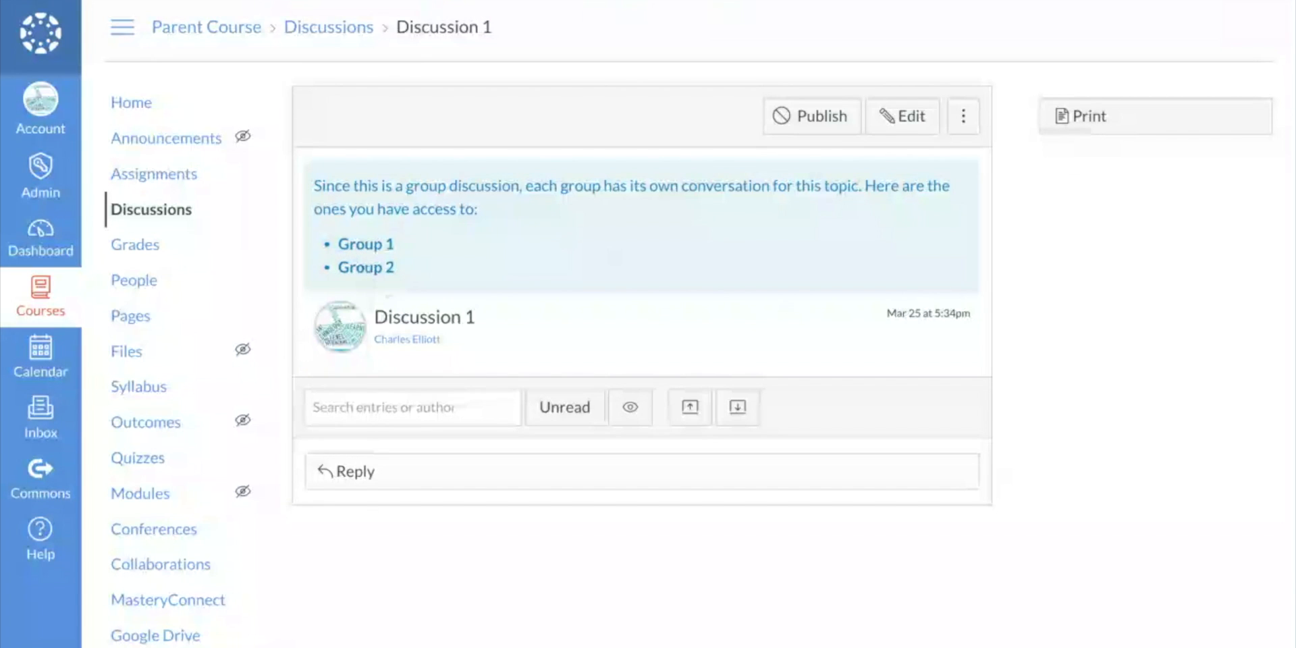
- Edit Discussion 1 and enter "Group 1 Article" and "Group 2 Article" as two separate lines of its body text
{"action": "left_click", "coordinate": [903, 117]}
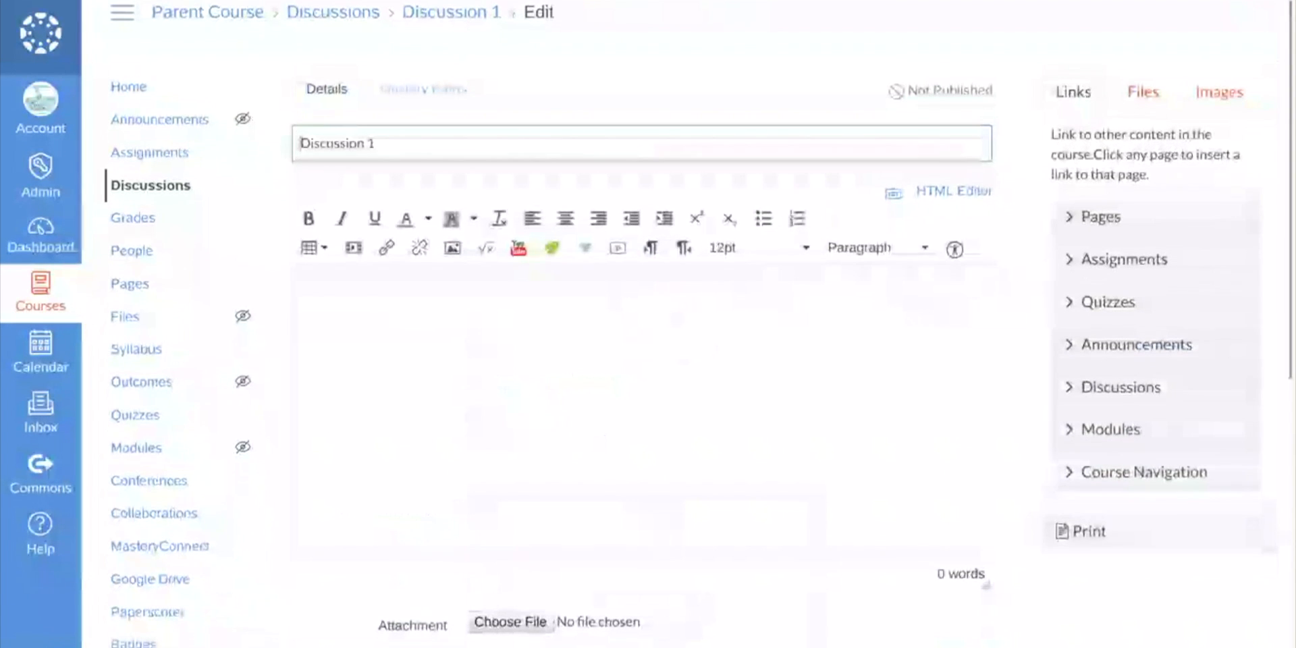
{"action": "type", "text": "Gr"}
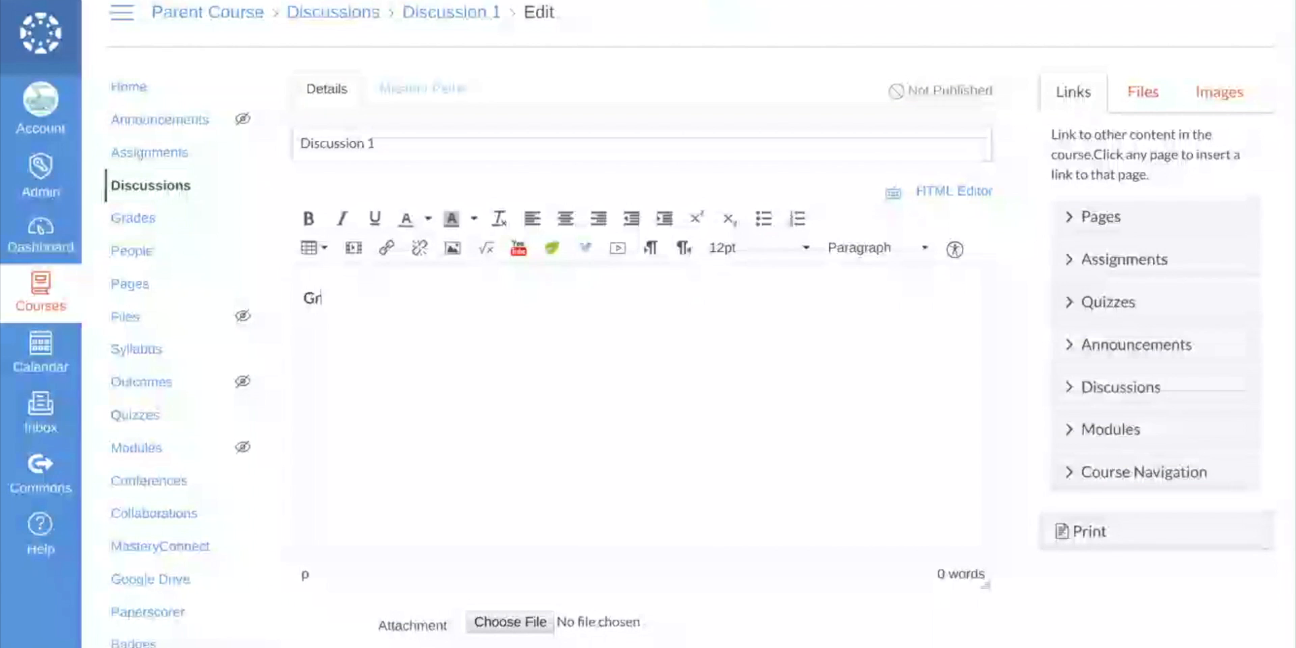
{"action": "type", "text": "ou"}
{"action": "key", "text": "BackSpace"}
{"action": "key", "text": "BackSpace"}
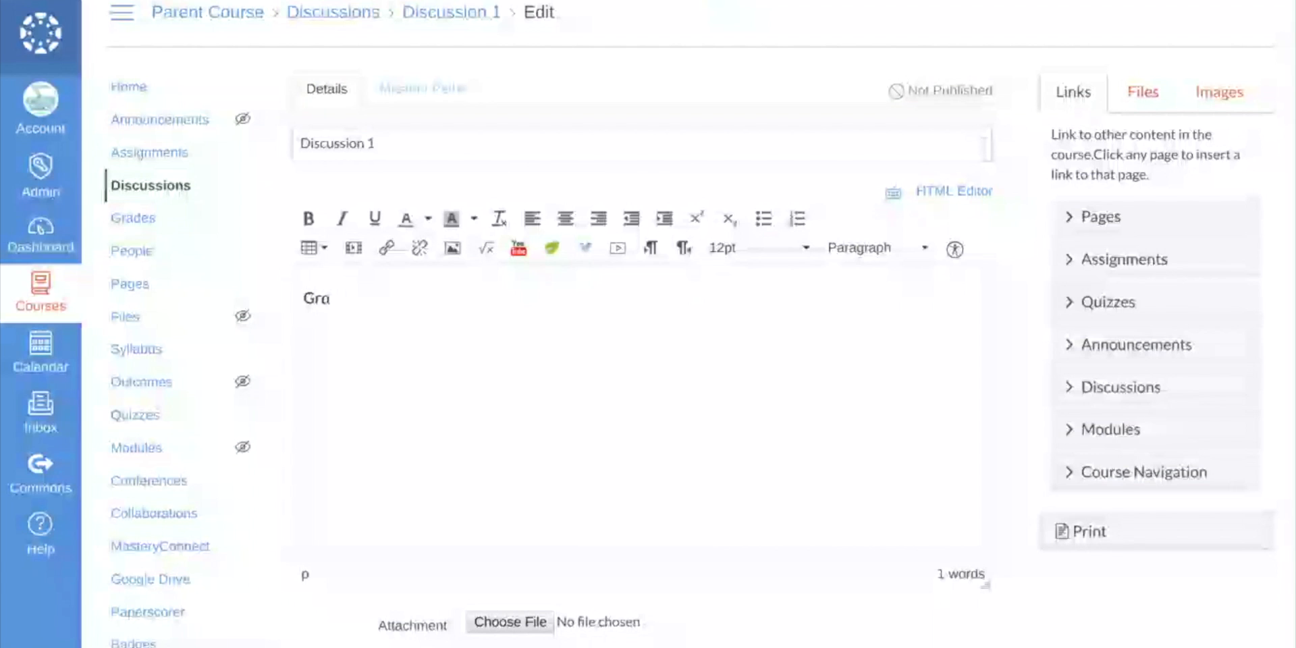
{"action": "type", "text": "p"}
{"action": "key", "text": "BackSpace"}
{"action": "type", "text": "oup 1 Article"}
{"action": "key", "text": "Return"}
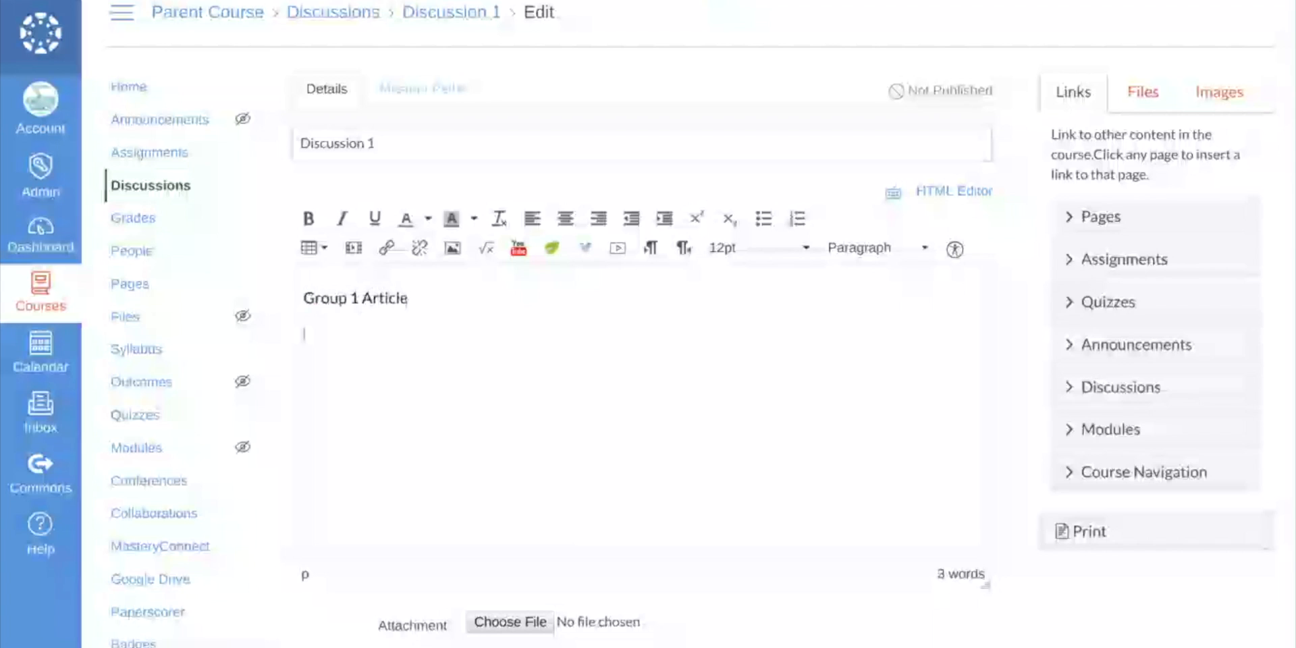
{"action": "type", "text": "Group 2 Article"}
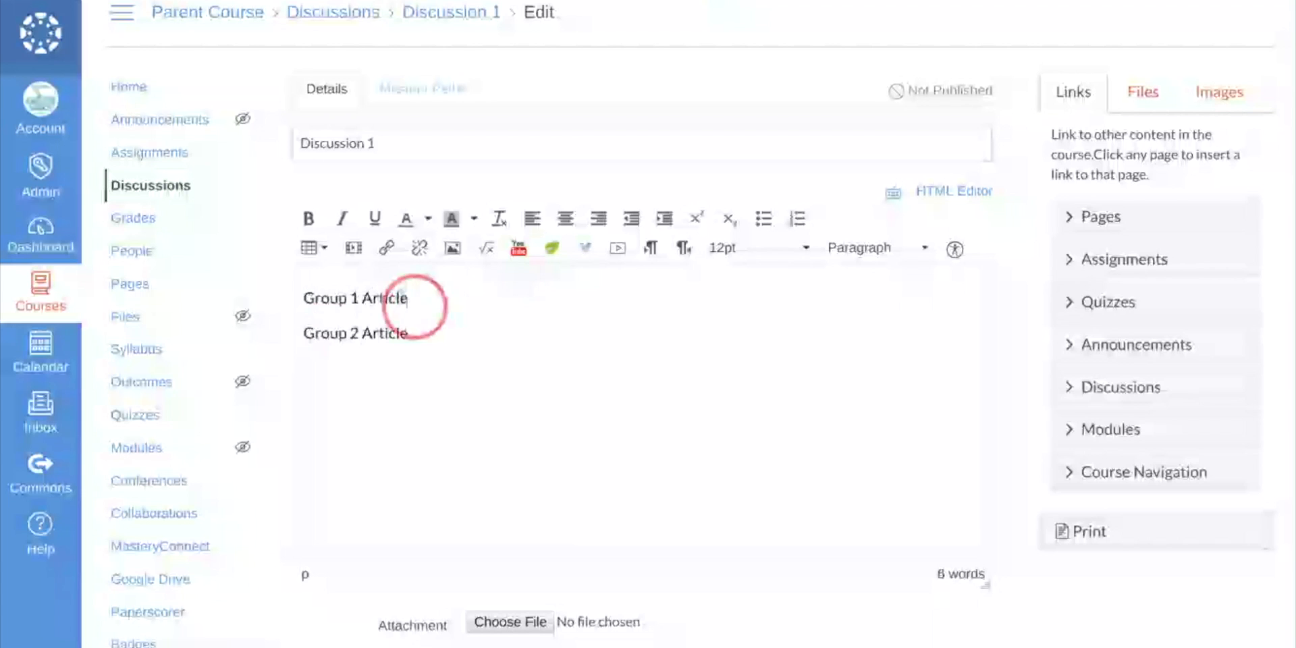
{"action": "left_click_drag", "start_coordinate": [409, 298], "coordinate": [314, 304]}
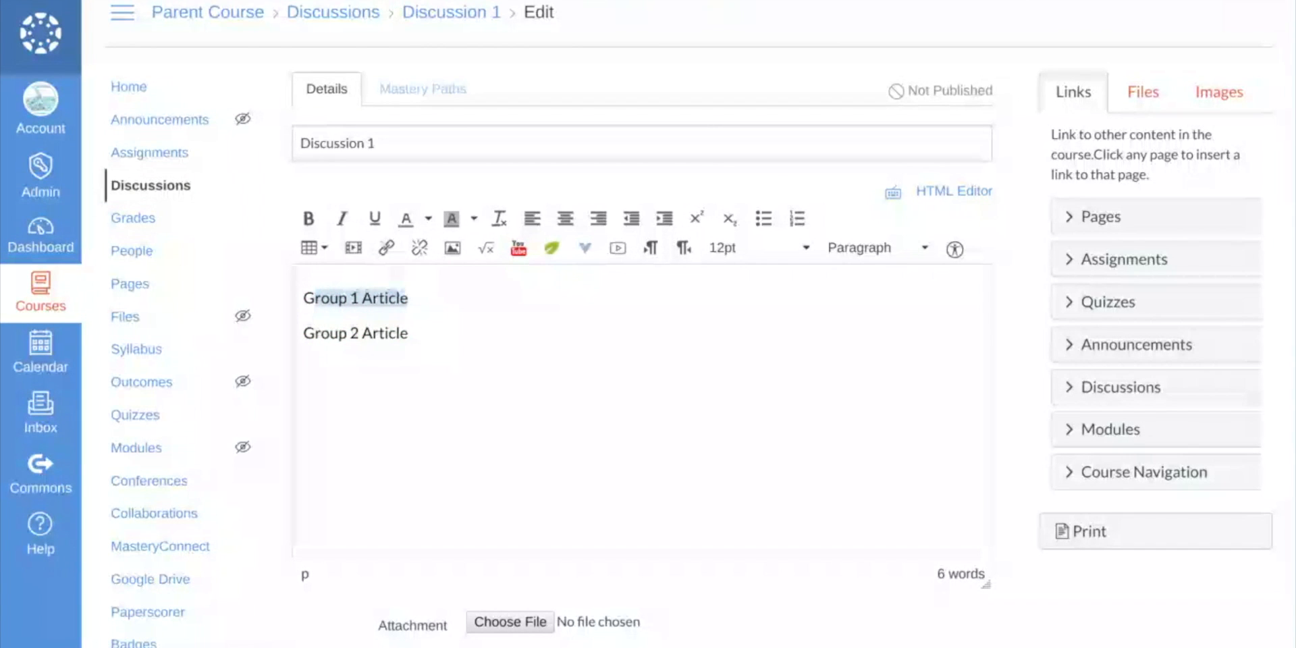
{"action": "left_click_drag", "start_coordinate": [409, 300], "coordinate": [315, 325]}
- Keep Discussion #1 as the group set for the group discussion and save the discussion without publishing it
{"action": "scroll", "coordinate": [1005, 358], "scroll_direction": "down", "scroll_amount": 8}
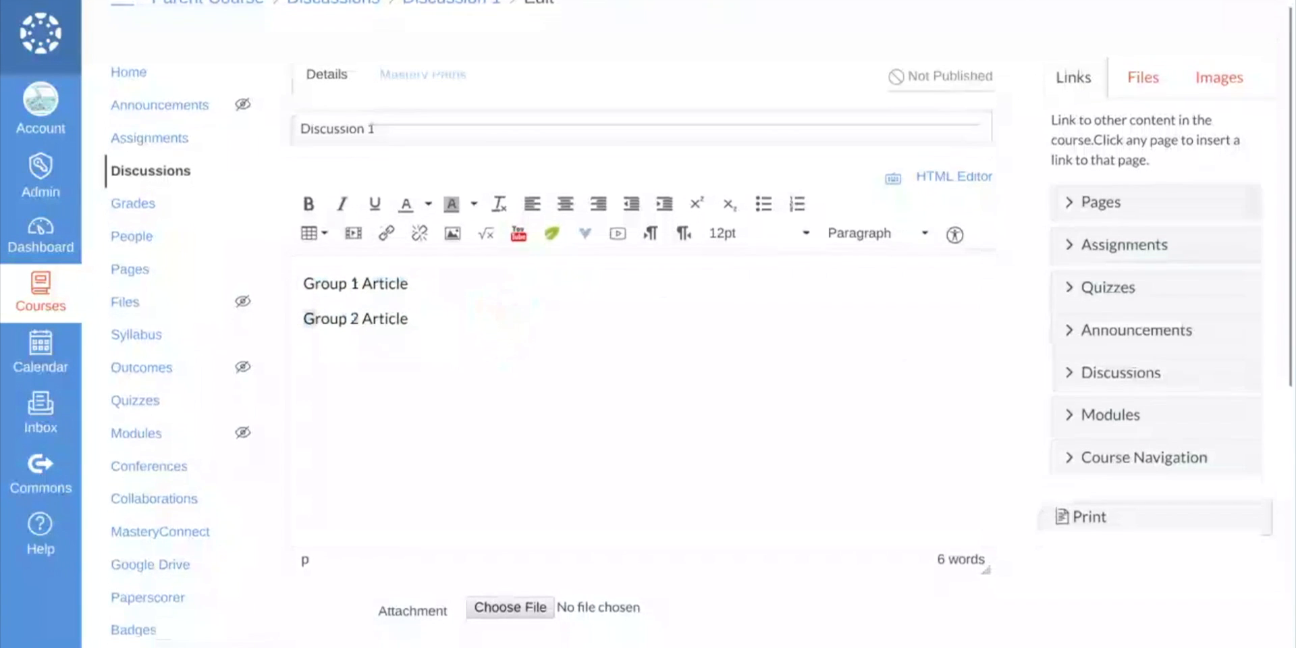
{"action": "scroll", "coordinate": [1006, 357], "scroll_direction": "down", "scroll_amount": 1}
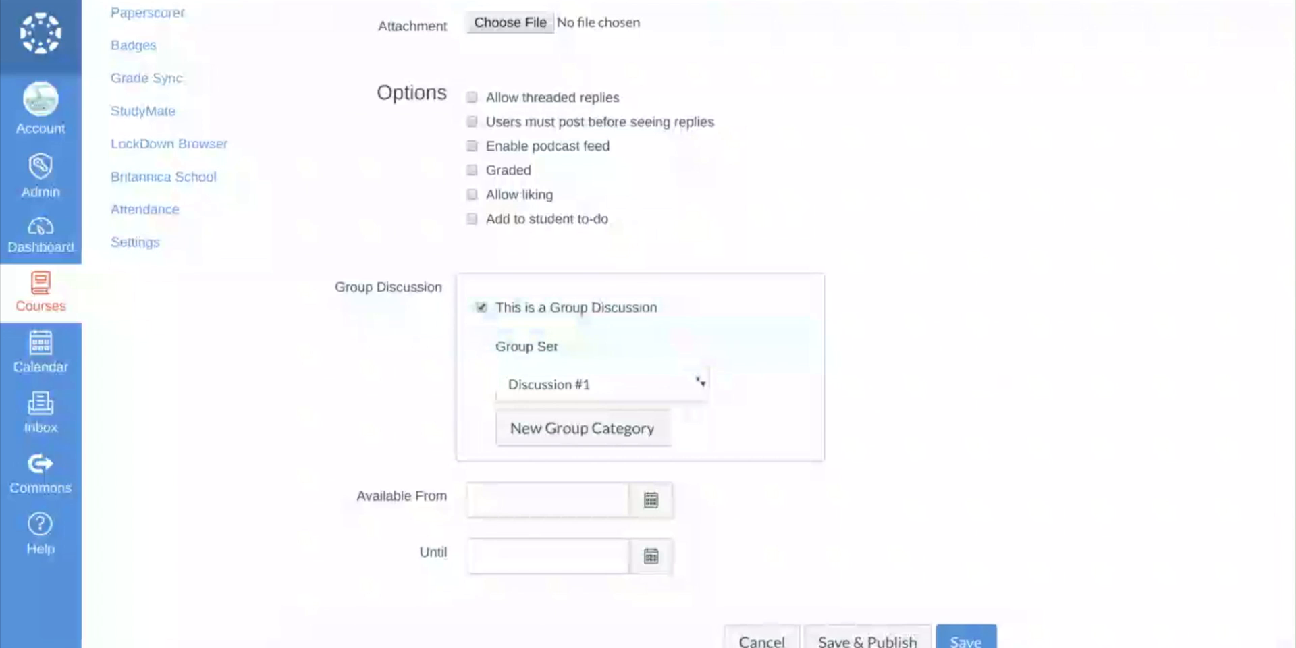
{"action": "left_click", "coordinate": [693, 380]}
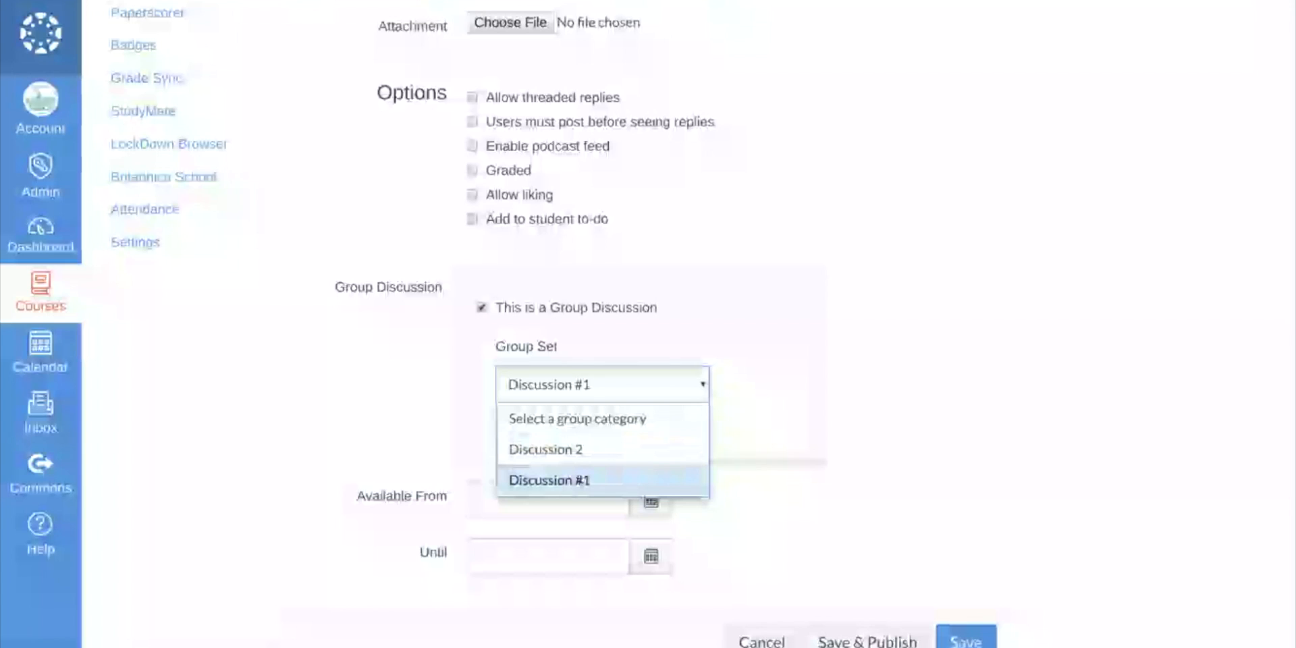
{"action": "left_click", "coordinate": [575, 481]}
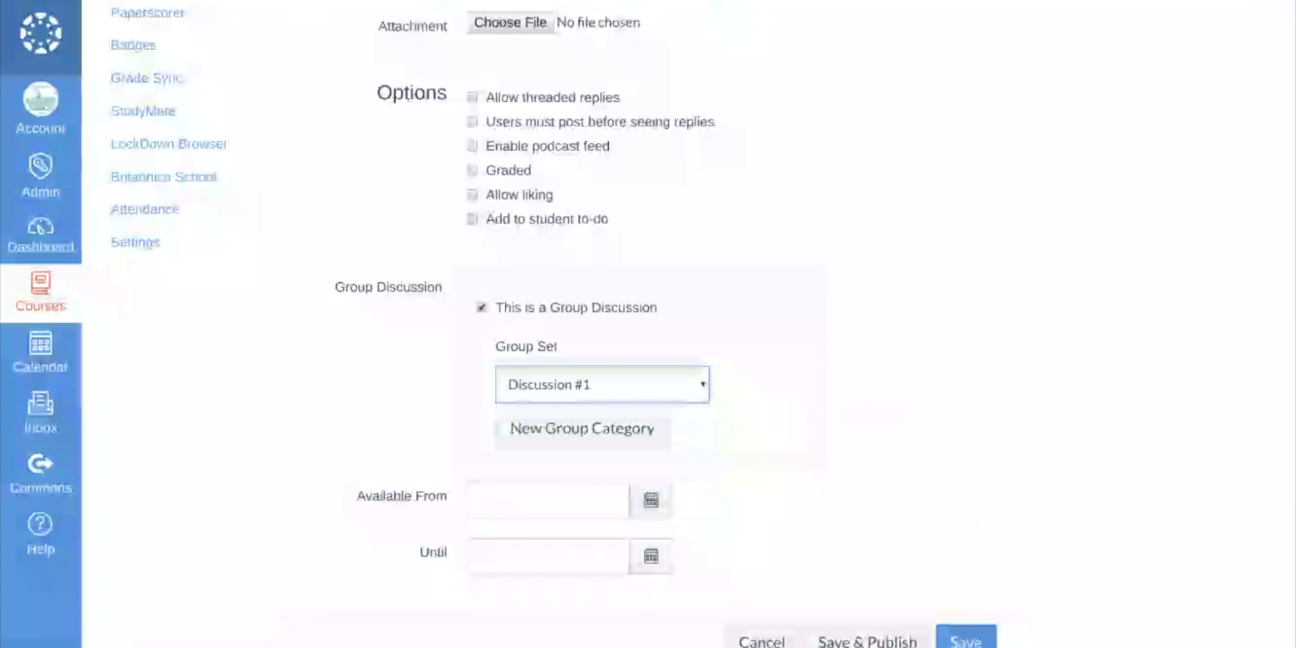
{"action": "left_click", "coordinate": [966, 638]}
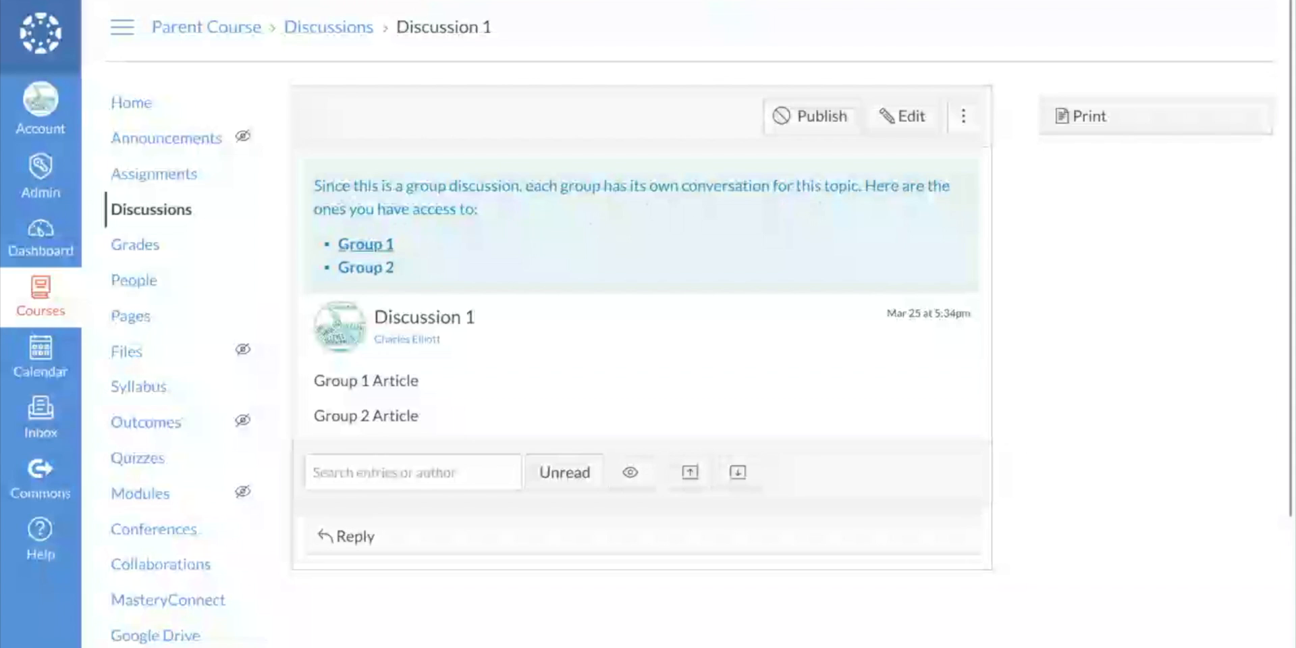
- View Group 1's version of Discussion 1, and switch to Group 2 to view its version
{"action": "left_click", "coordinate": [357, 246]}
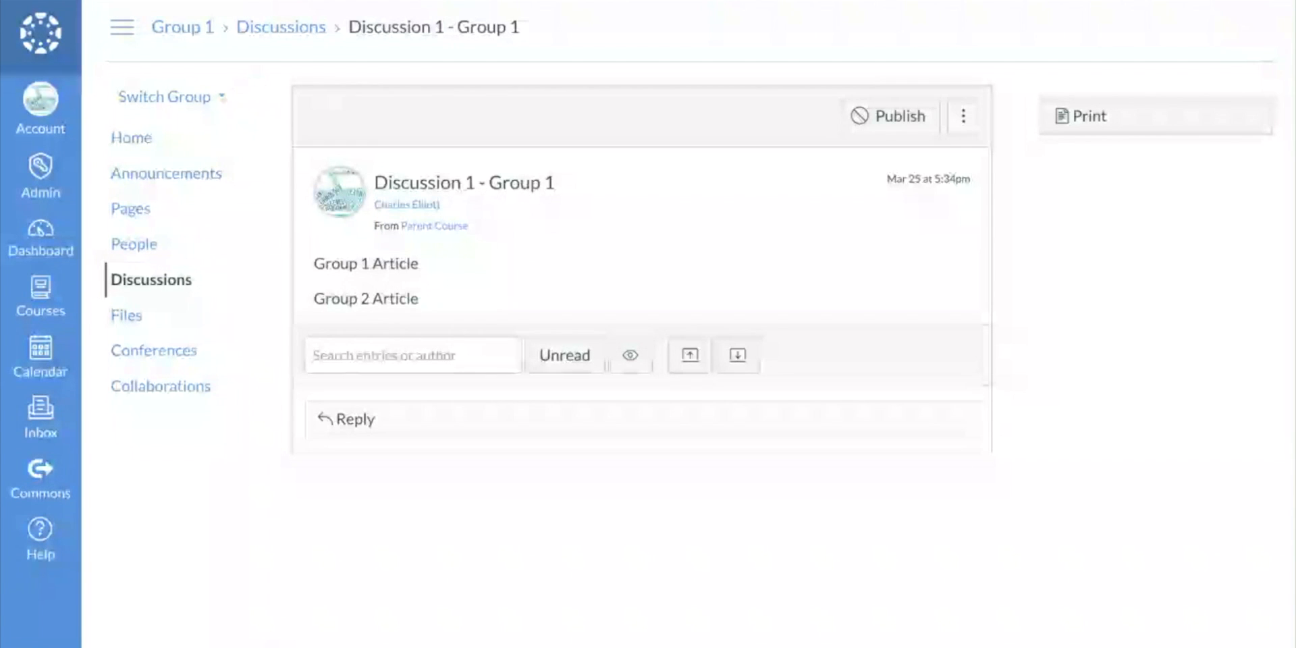
{"action": "left_click", "coordinate": [224, 96]}
{"action": "left_click", "coordinate": [200, 172]}
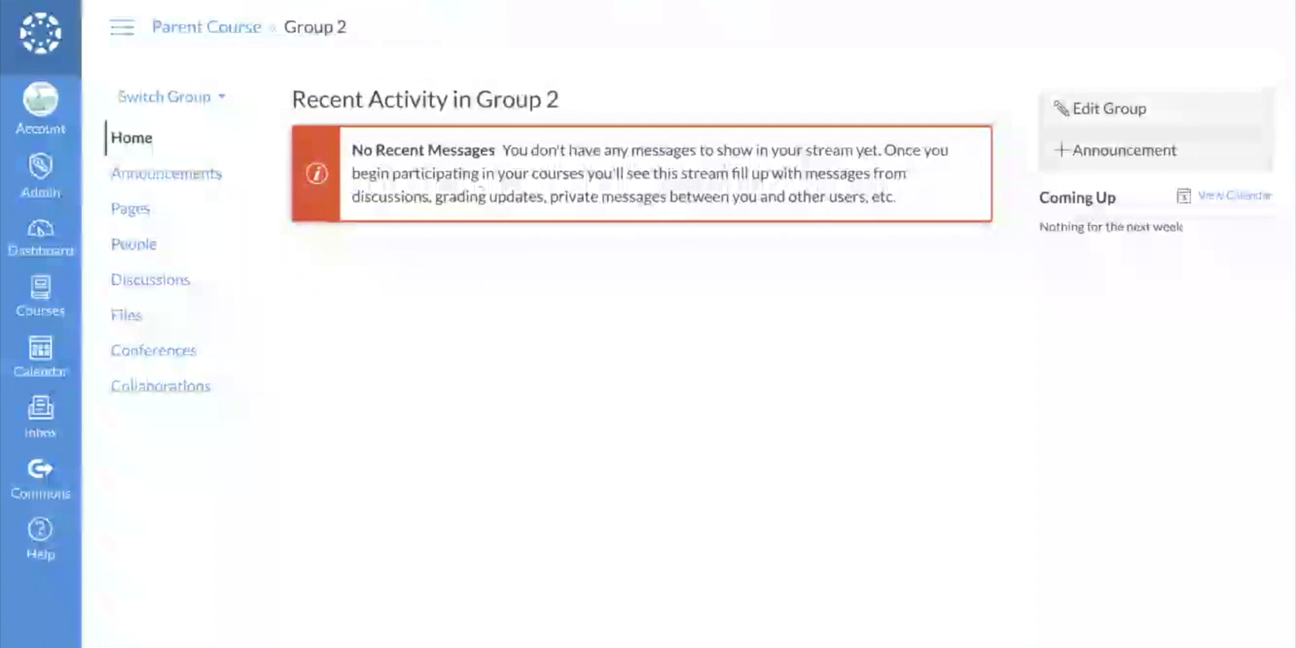
{"action": "left_click", "coordinate": [161, 275]}
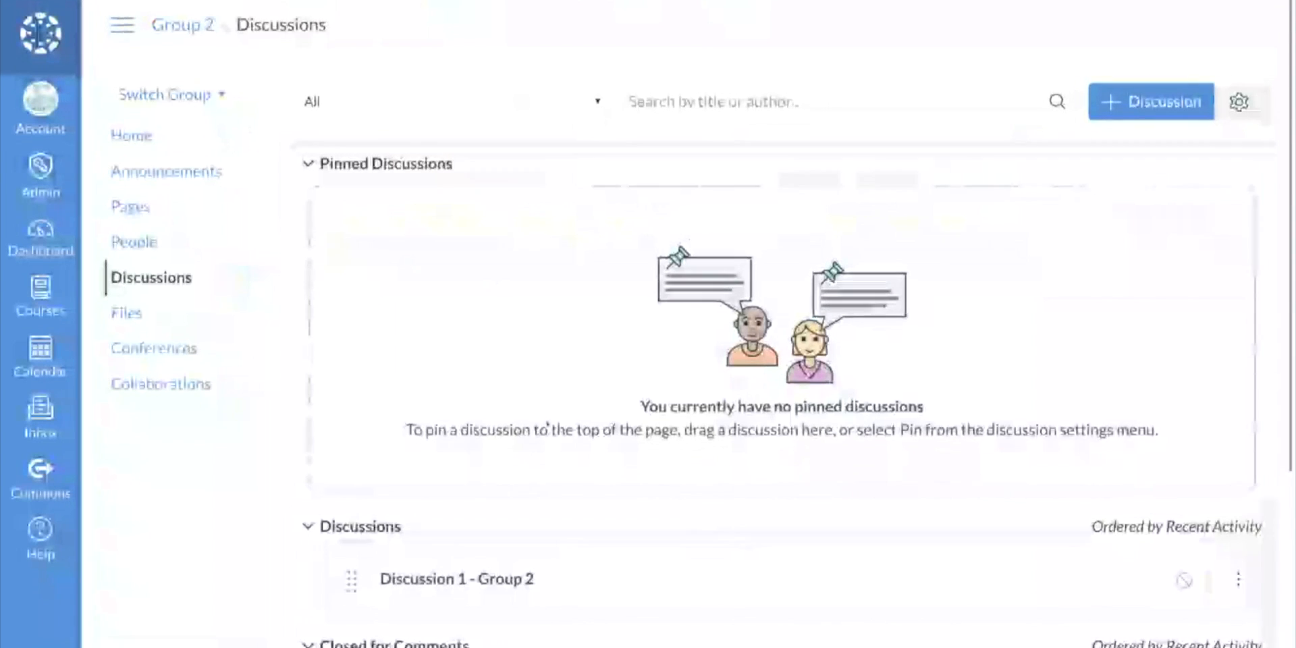
{"action": "scroll", "coordinate": [541, 432], "scroll_direction": "down", "scroll_amount": 1}
{"action": "left_click", "coordinate": [499, 540]}
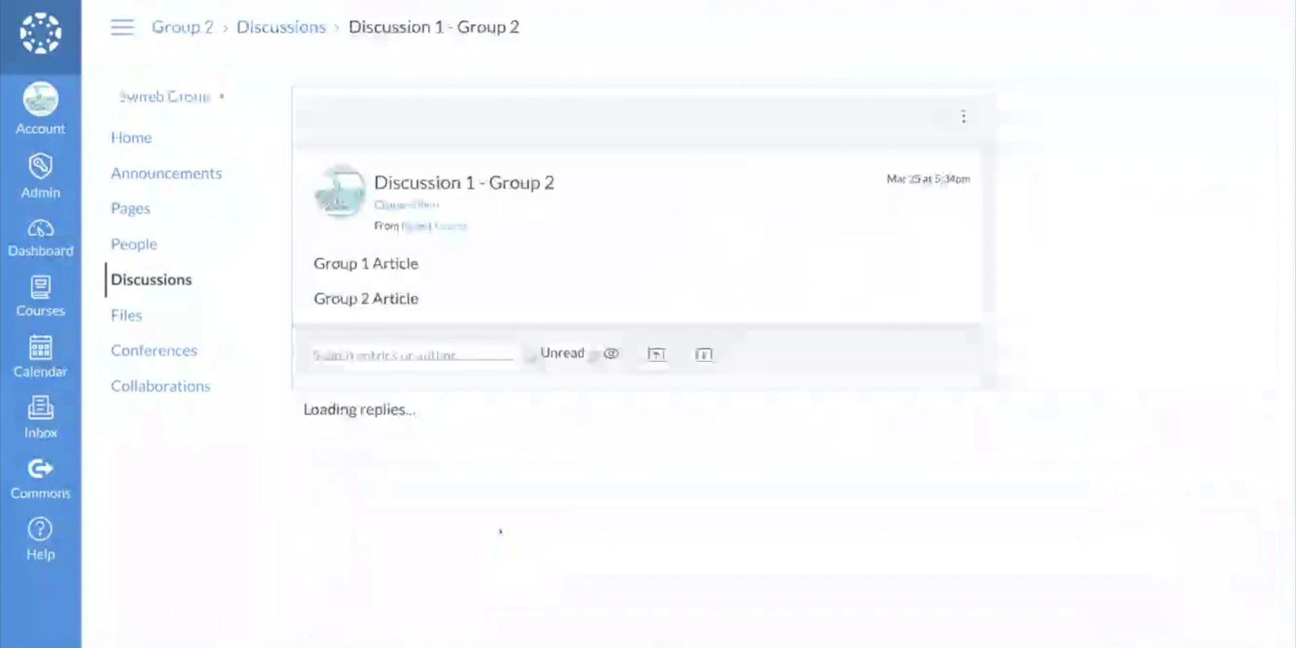